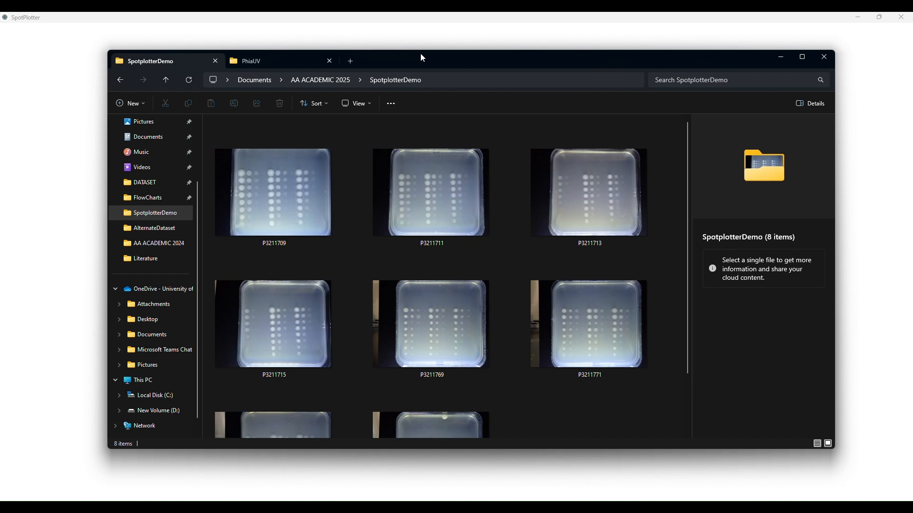
Step: Start creating new metadata for the spotting assay plates
drag(451, 61, 0, 91)
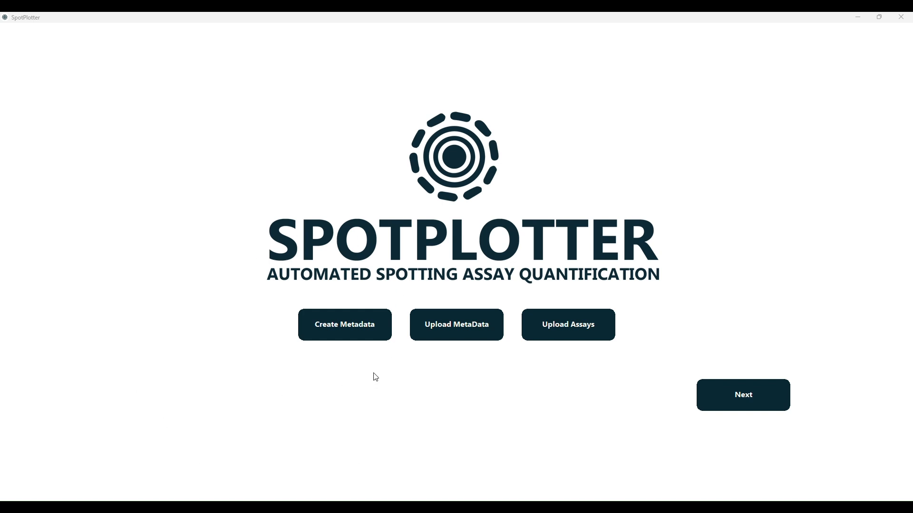
click(357, 325)
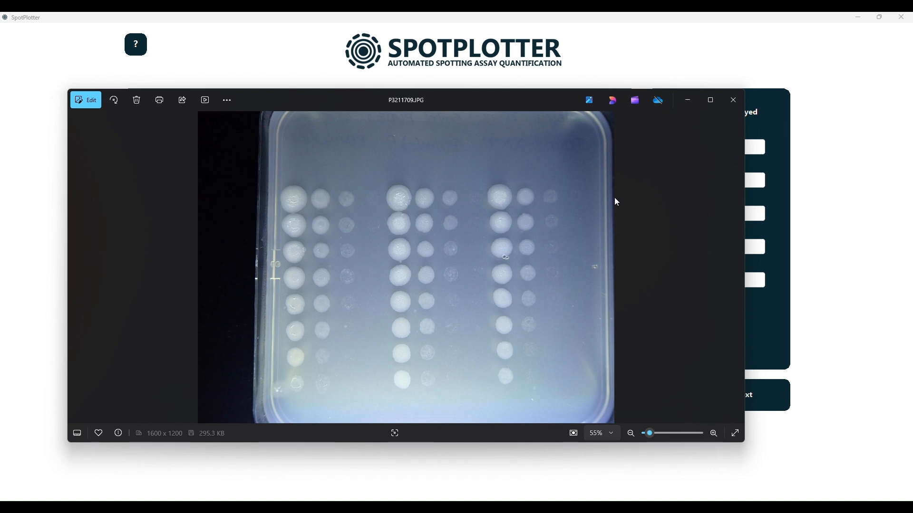
click(825, 242)
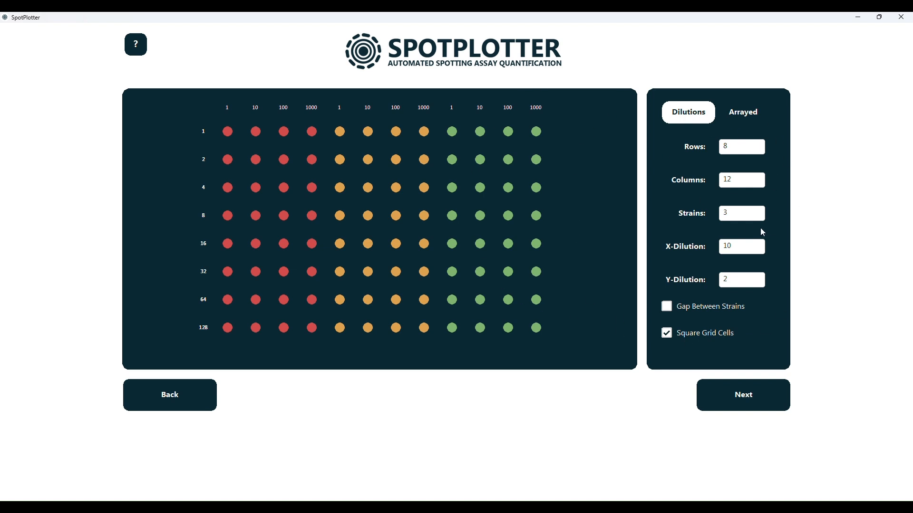
Step: Set the dilution layout to 4 strains and 10 rows
drag(751, 214, 719, 211)
text(4)
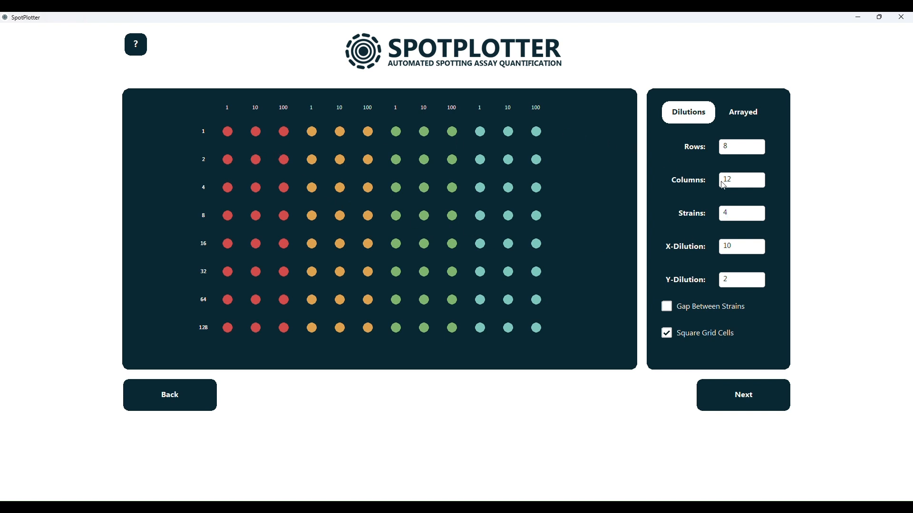
drag(739, 147, 725, 146)
text(10)
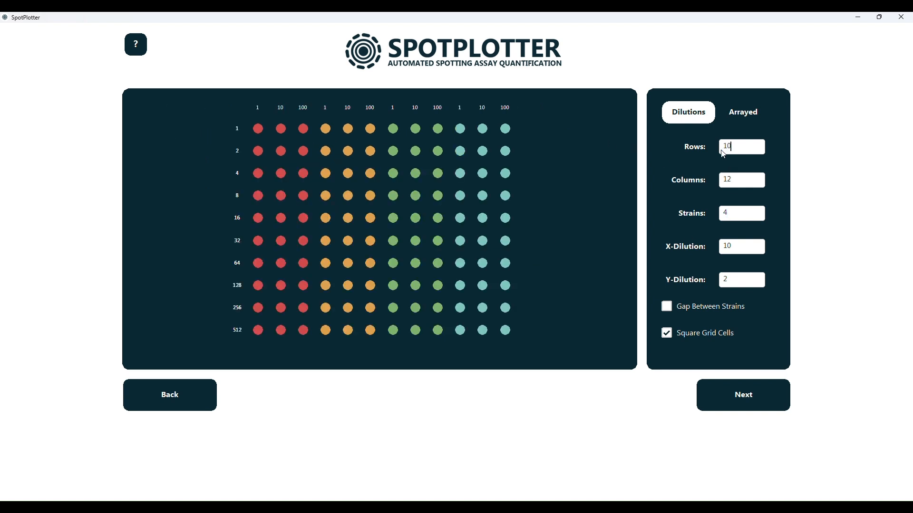
Step: Set the dilution layout to 8 rows and 3 strains
drag(735, 147, 719, 147)
text(8)
drag(739, 213, 723, 213)
text(3)
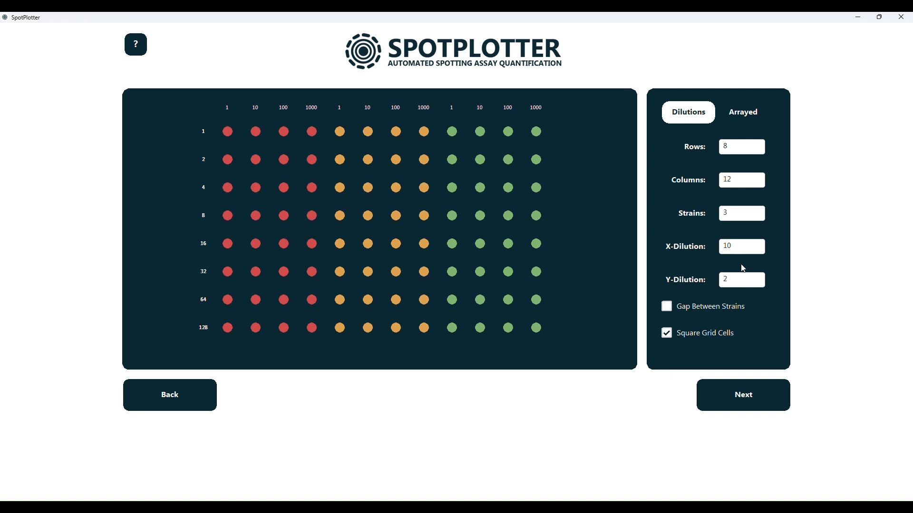
Step: Enable the gap between strains and compare the layout with the plate photos P3211709.JPG and 7H10_1
click(669, 308)
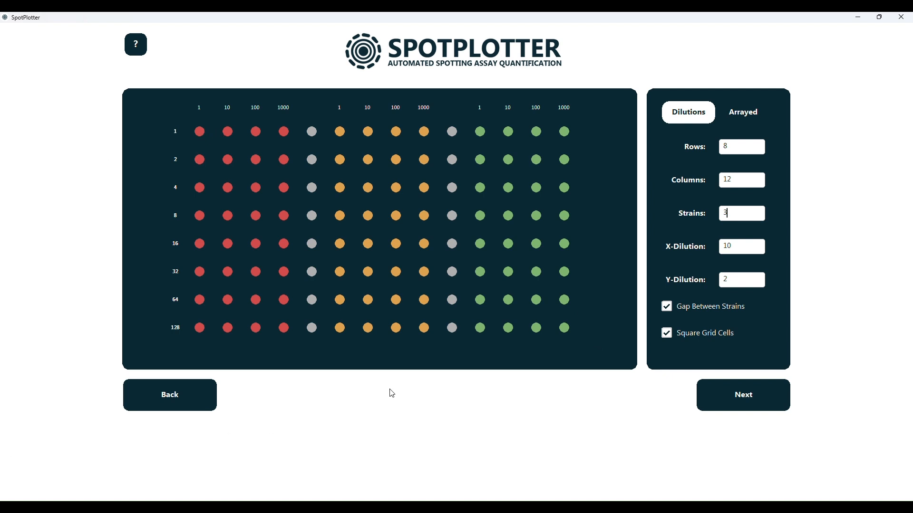
key(alt+Tab)
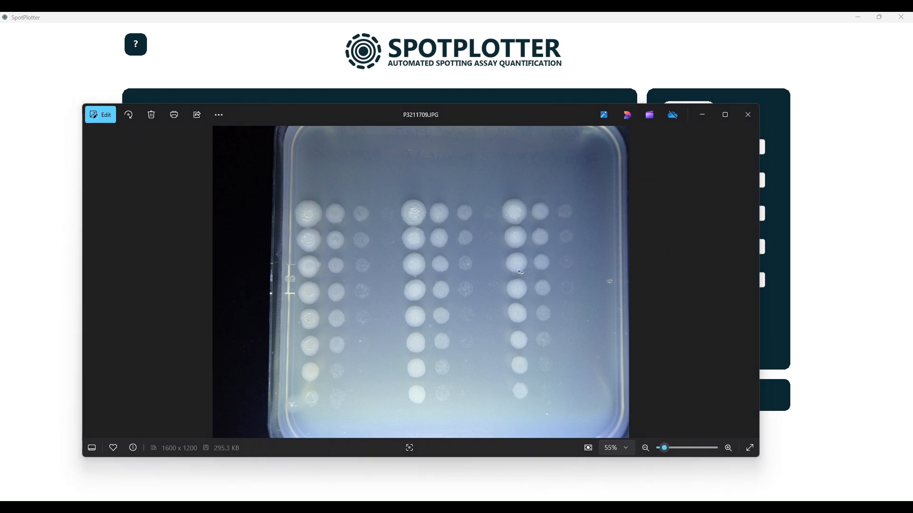
drag(0, 86, 514, 64)
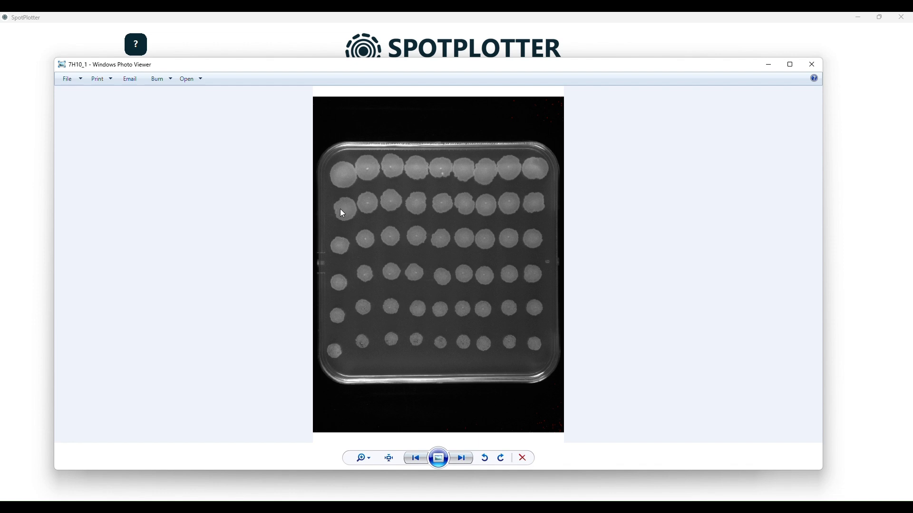
drag(637, 69, 0, 71)
drag(381, 112, 0, 96)
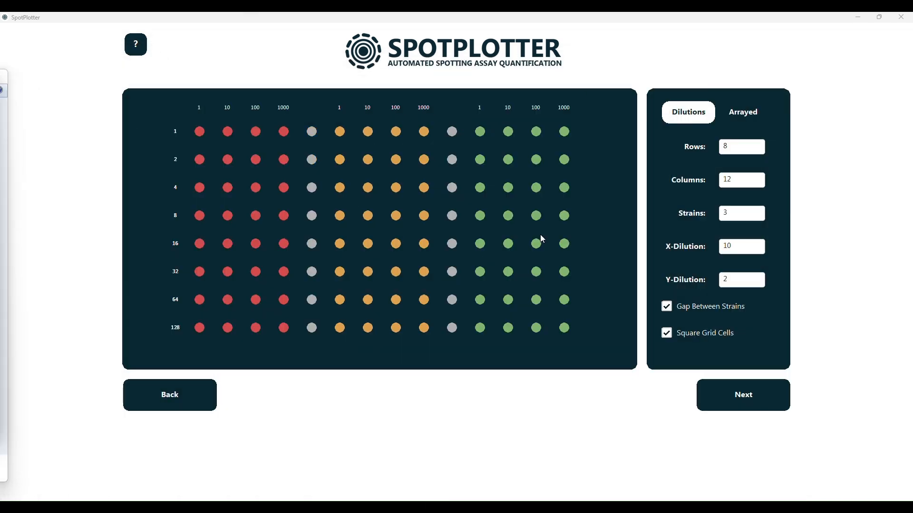
Step: Disable the gap between strains and proceed to the plate and strain setup
click(666, 307)
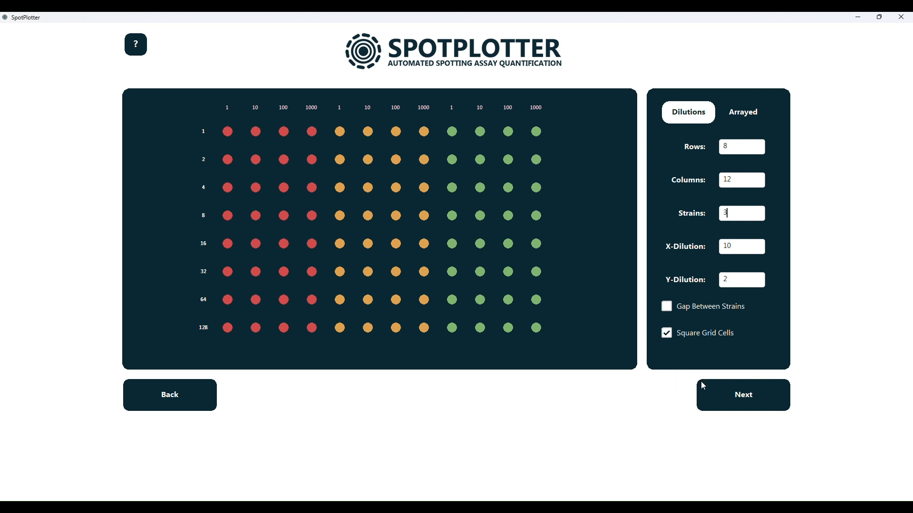
click(718, 396)
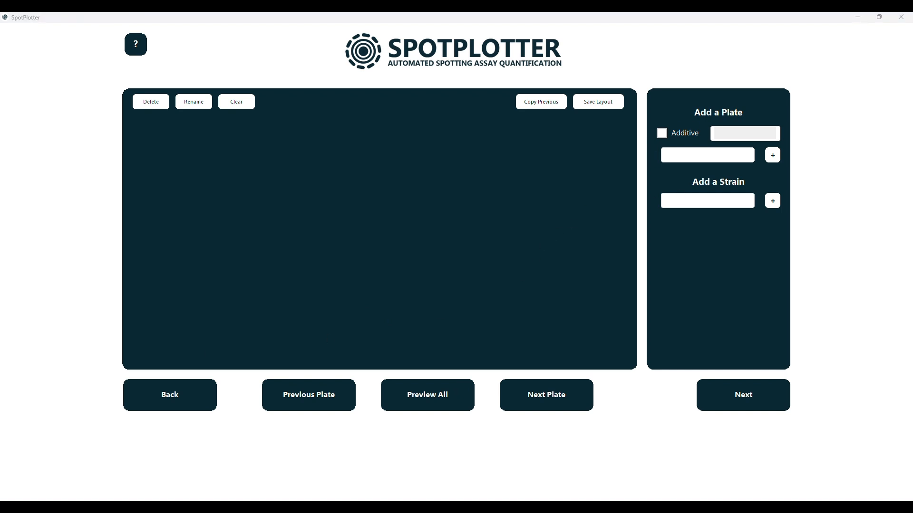
Step: Copy the first image's name from the SpotplotterDemo folder and add a plate named P3211709.JPG
drag(390, 501, 526, 75)
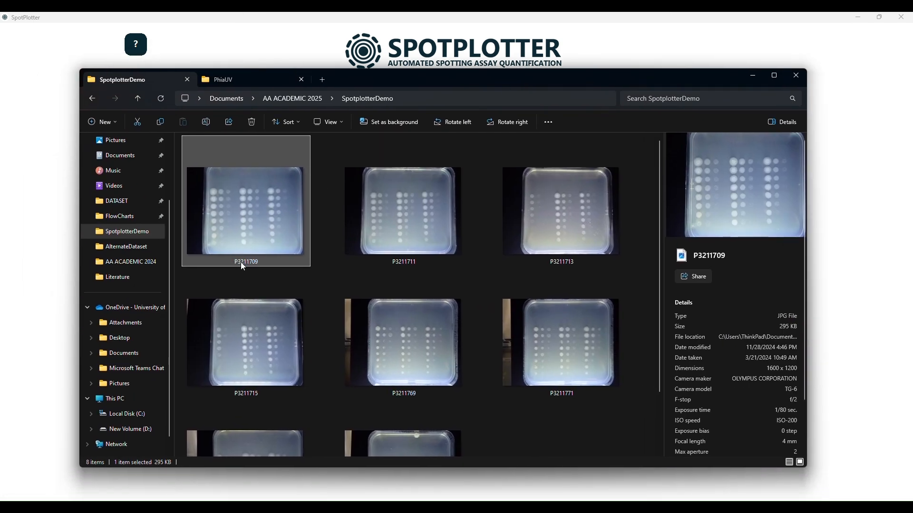
click(240, 262)
key(ctrl+c)
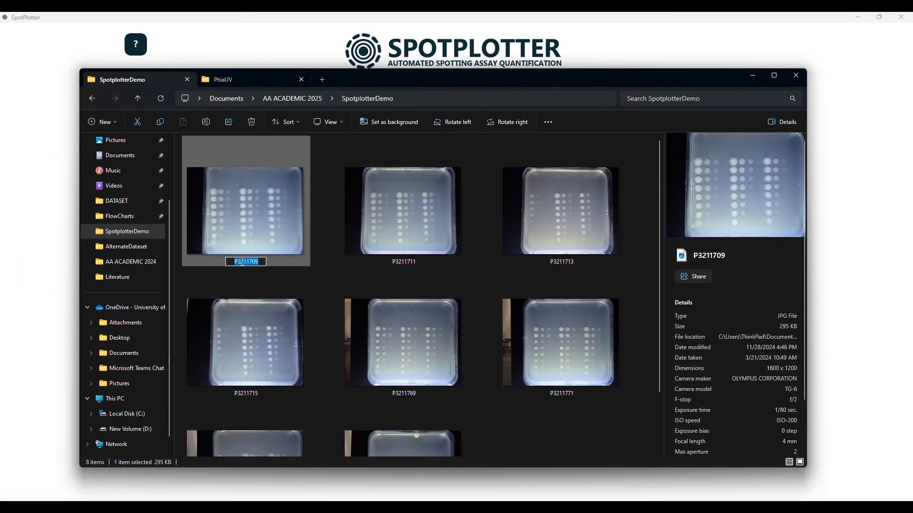
click(843, 239)
key(ctrl+v)
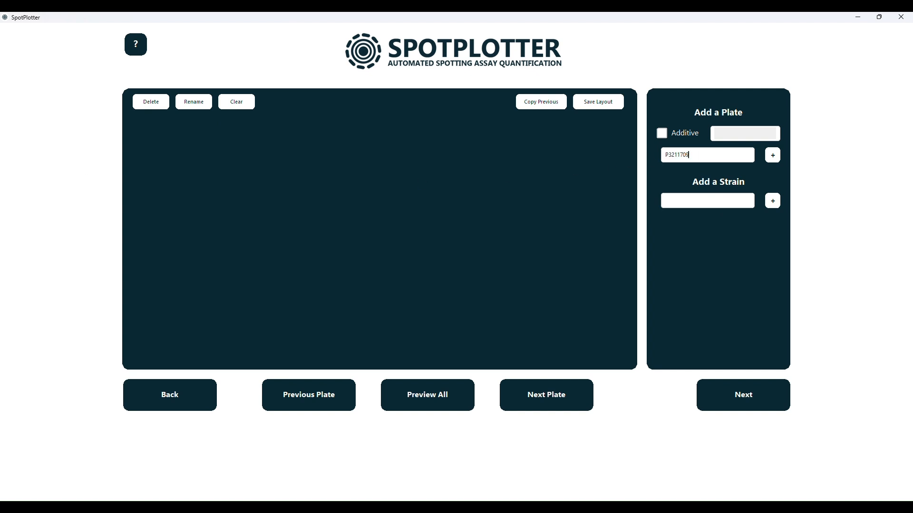
text(.JPG)
click(772, 158)
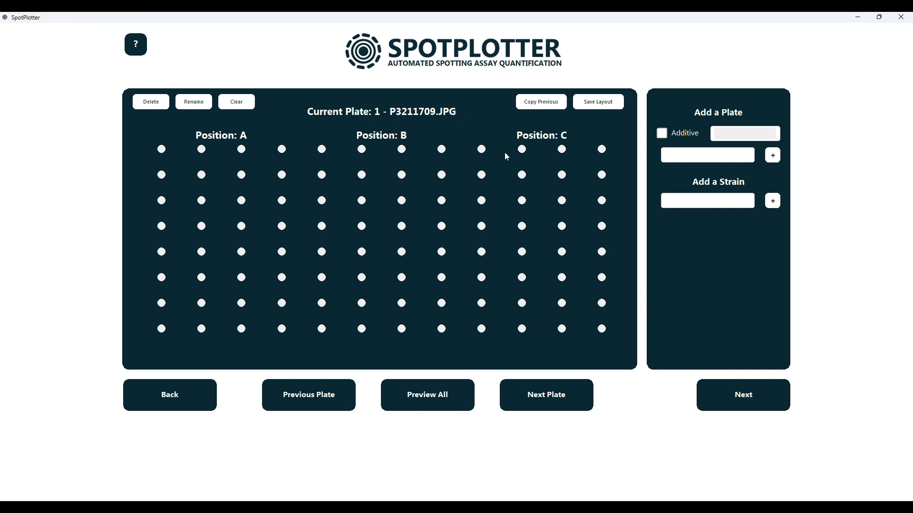
Step: Add the strains PDIMminus_NT and PDIMminus_Parental to the strain list
click(407, 23)
click(713, 202)
text(PDIMminus_NT)
key(Return)
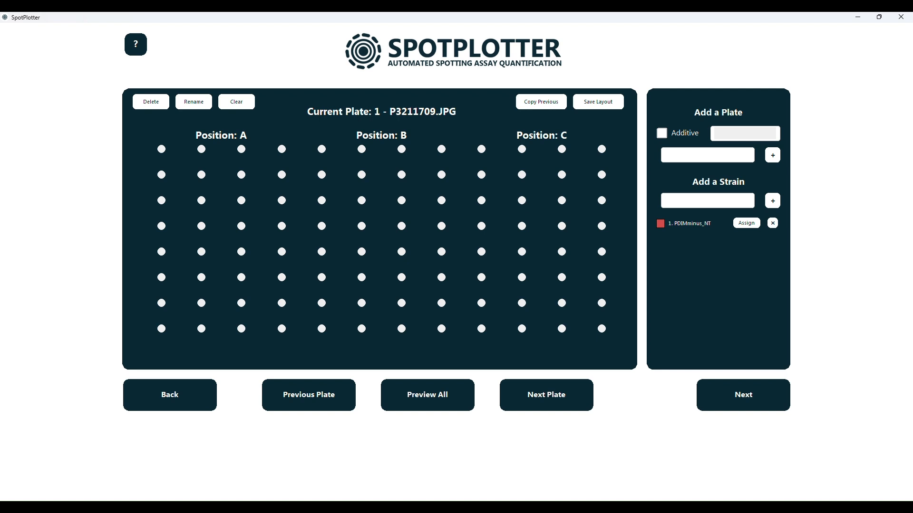
key(alt+Tab)
key(alt+Tab)
text(PDIMminus_Parental)
key(Return)
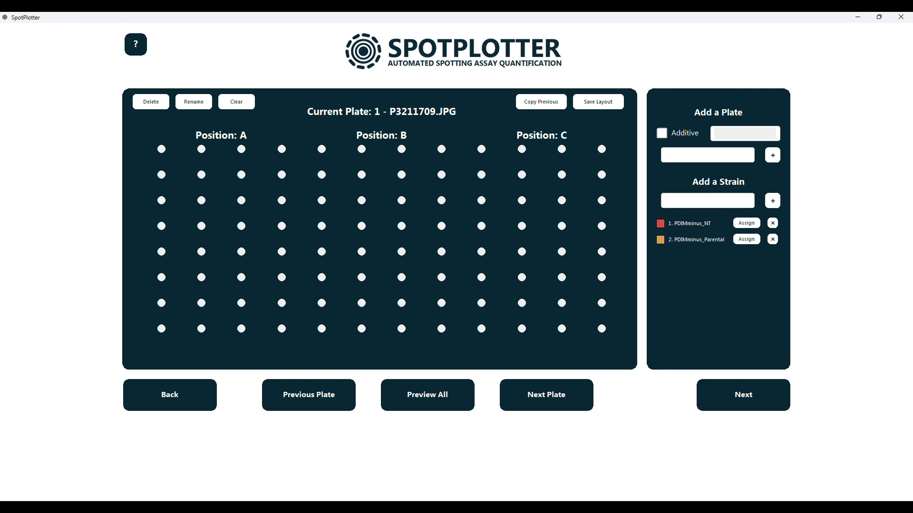
Step: Add a third strain named PDIMplus_U01
key(alt+Tab)
click(704, 199)
text(dnaE)
key(BackSpace)
key(BackSpace)
key(BackSpace)
text(PDIMplus_U01)
click(773, 201)
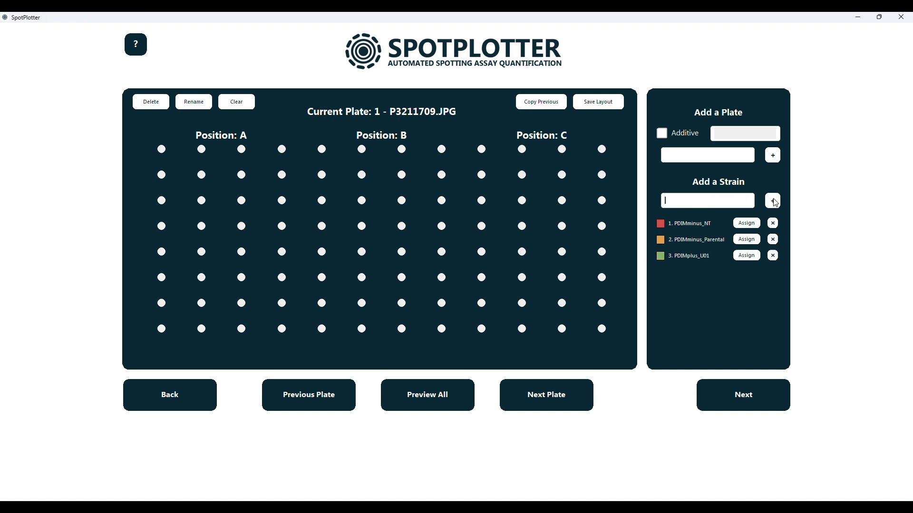
Step: Assign PDIMminus_NT to position A, PDIMminus_Parental to position B and PDIMplus_U01 to position C on the first plate
click(750, 225)
click(752, 230)
click(745, 241)
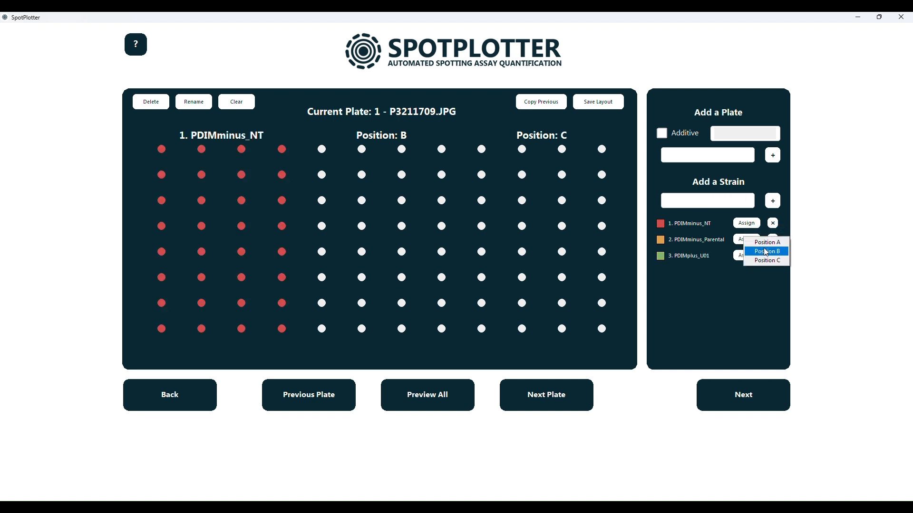
click(744, 254)
click(746, 256)
click(761, 283)
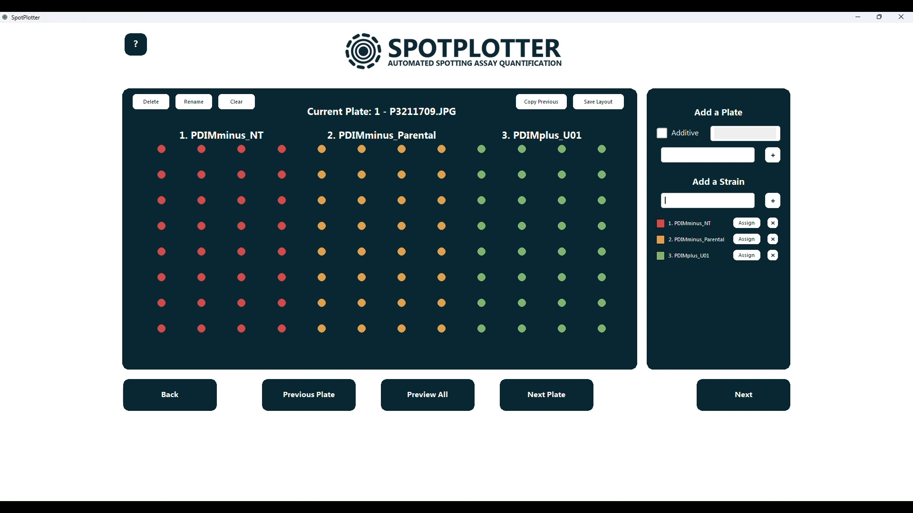
Step: Add a second plate named P3211711.JPG and copy the previous plate's strain layout to it
click(381, 508)
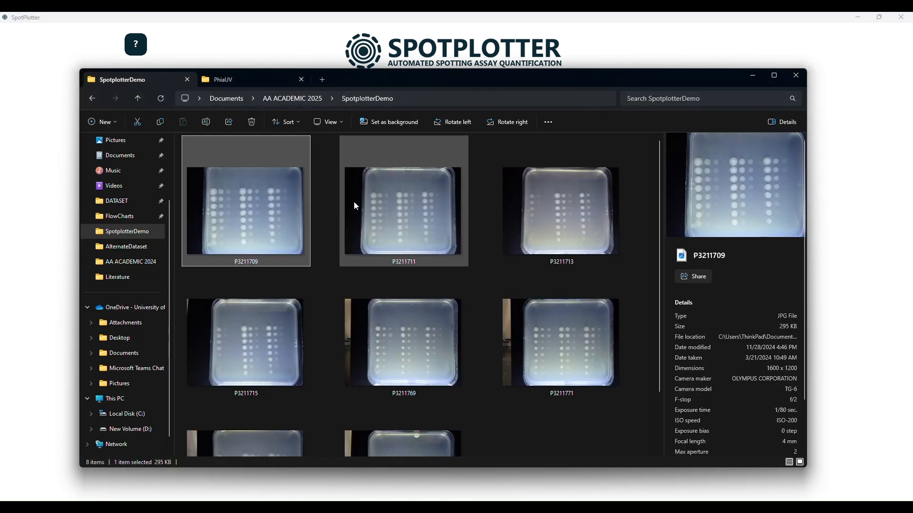
drag(486, 78, 0, 90)
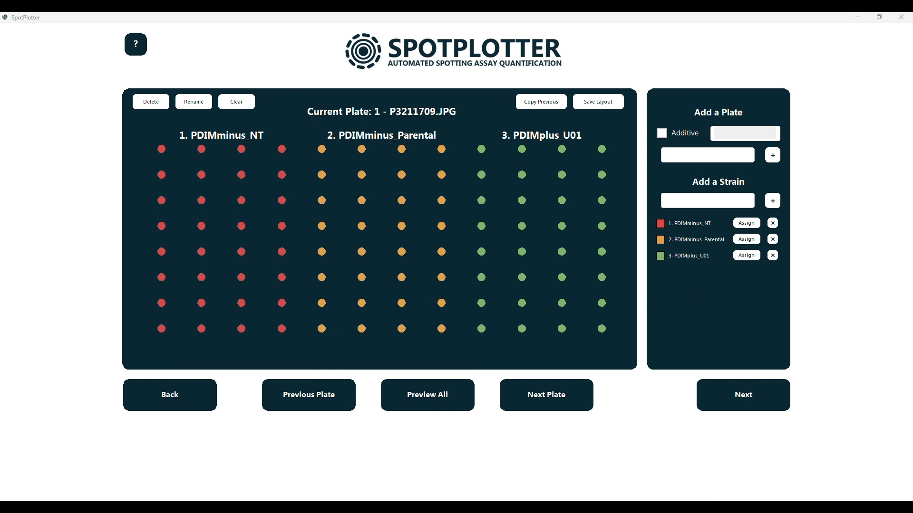
click(695, 155)
text(P3211711)
text(.JPG)
click(772, 155)
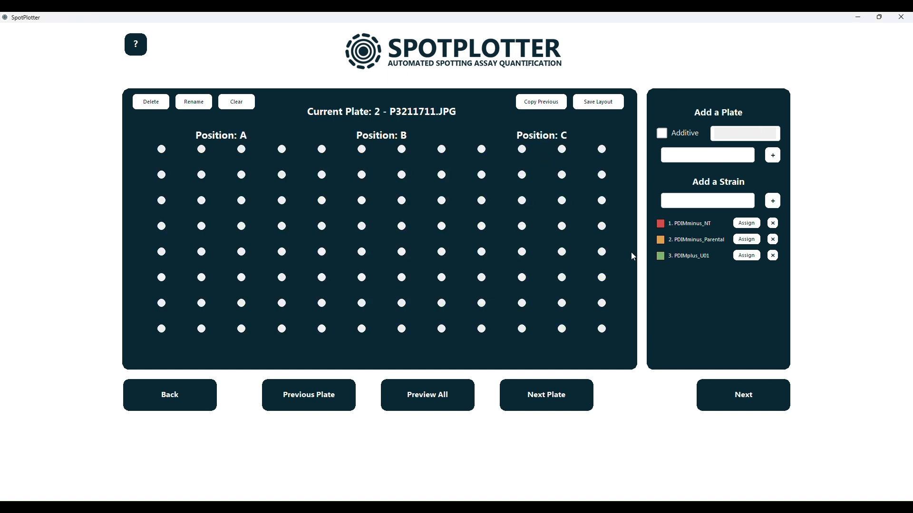
click(544, 105)
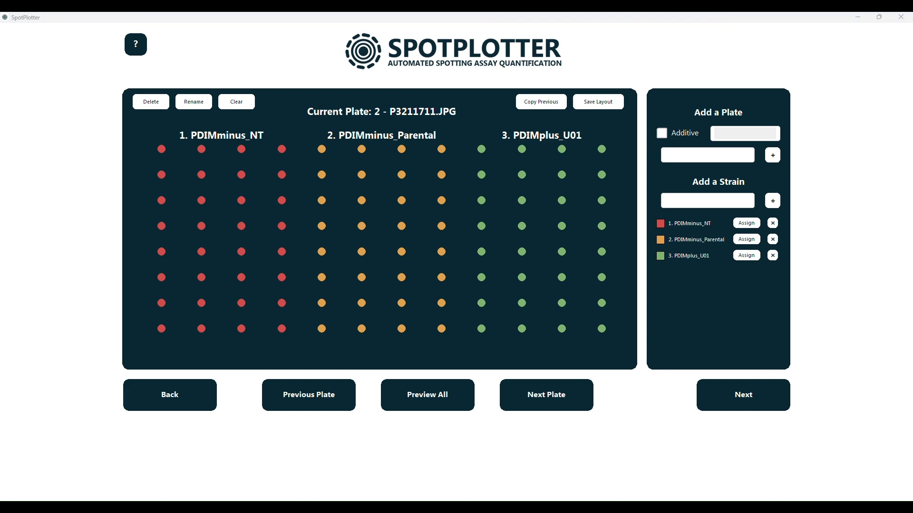
Step: Add a third plate named P3211713.JPG with the additive ATC and copy the previous plate's strain layout to it
click(696, 155)
text(P3211713)
click(661, 135)
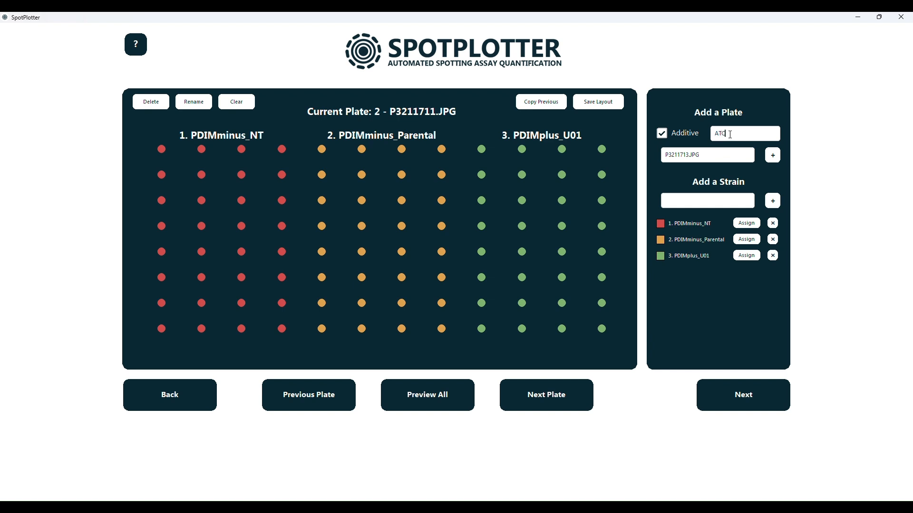
click(774, 158)
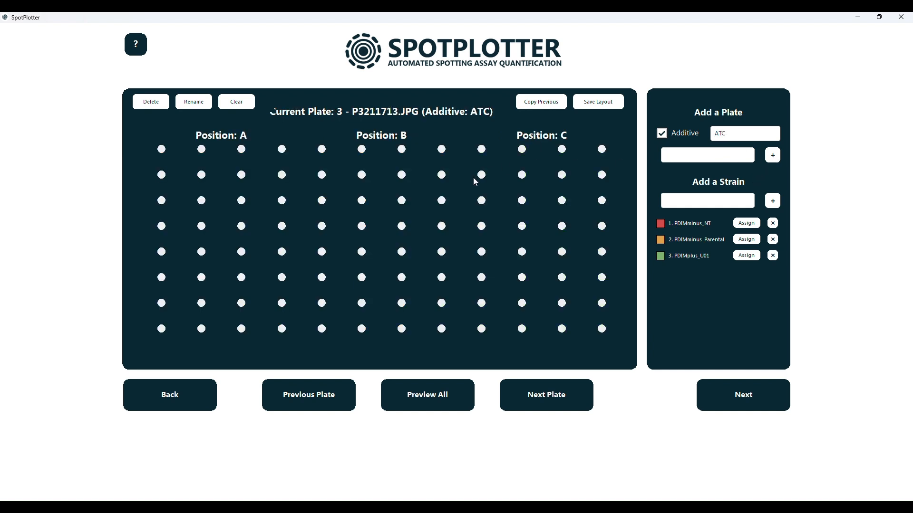
click(548, 106)
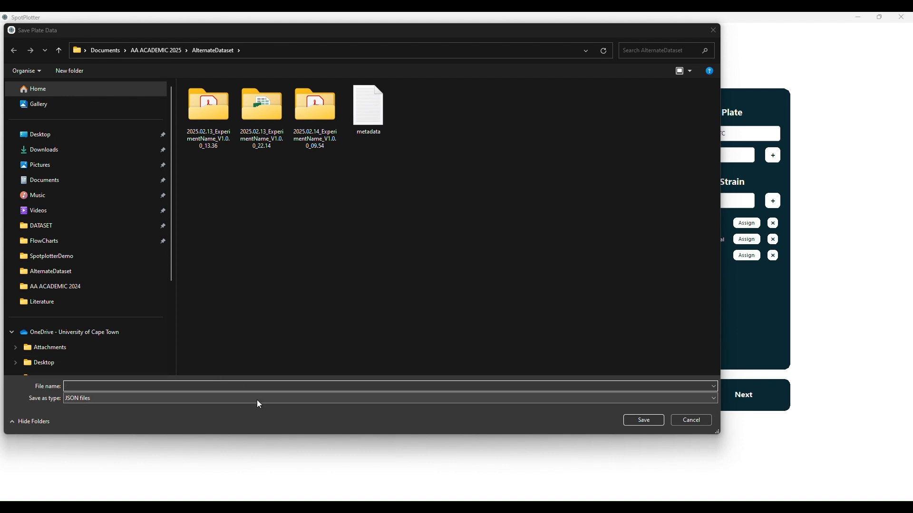
Step: Save the plate layout as a JSON file named metadatademo in the AlternateDataset folder
click(192, 386)
text(metadatademo)
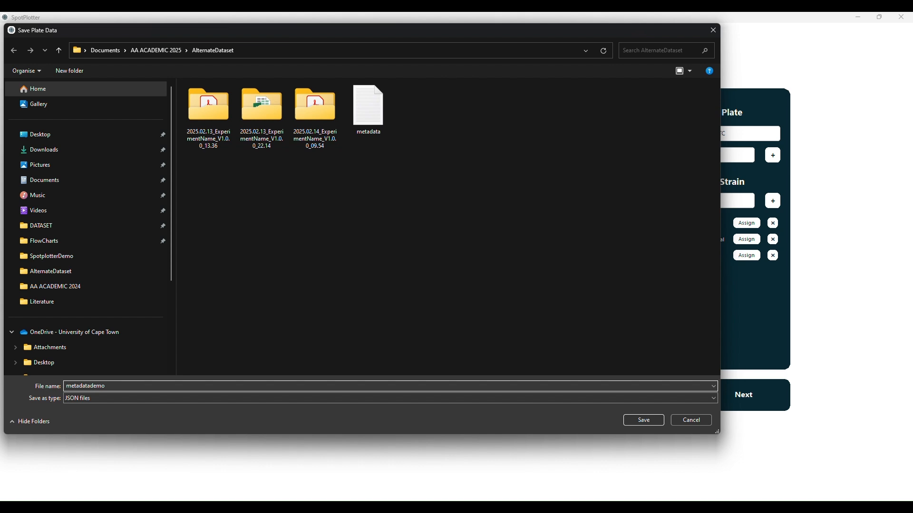
key(Return)
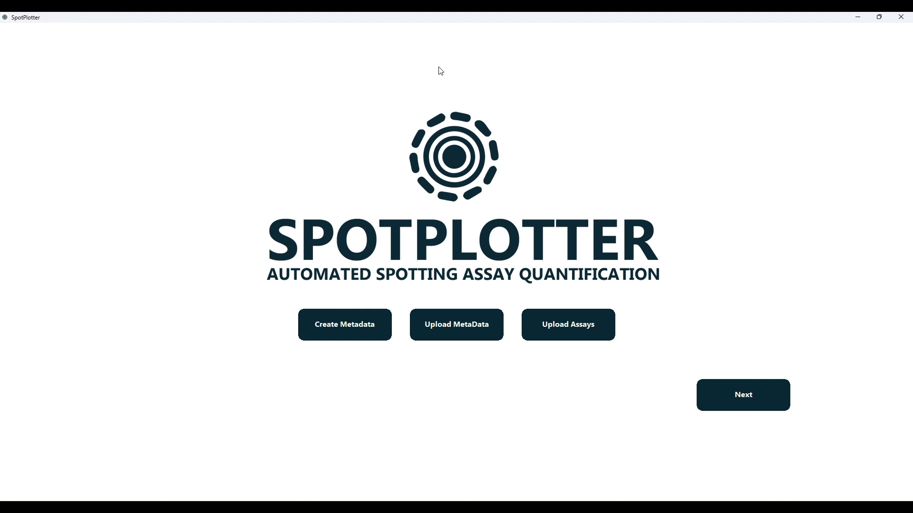
Step: Upload all the assay images from P3211709 to P3211775 in the AlternateDataset folder
click(404, 25)
click(563, 330)
drag(273, 207, 641, 105)
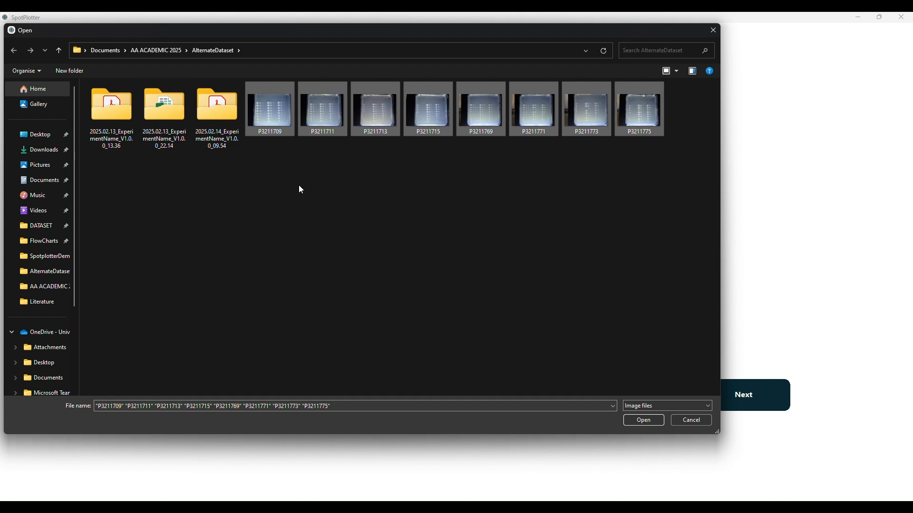
click(642, 419)
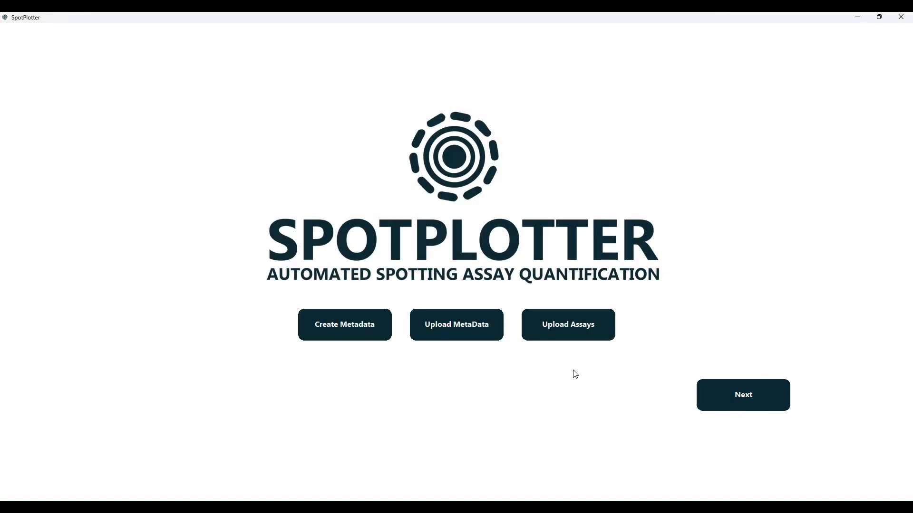
Step: Proceed to the cropping stage and crop the first assay image along the outer edges of the plate
click(744, 402)
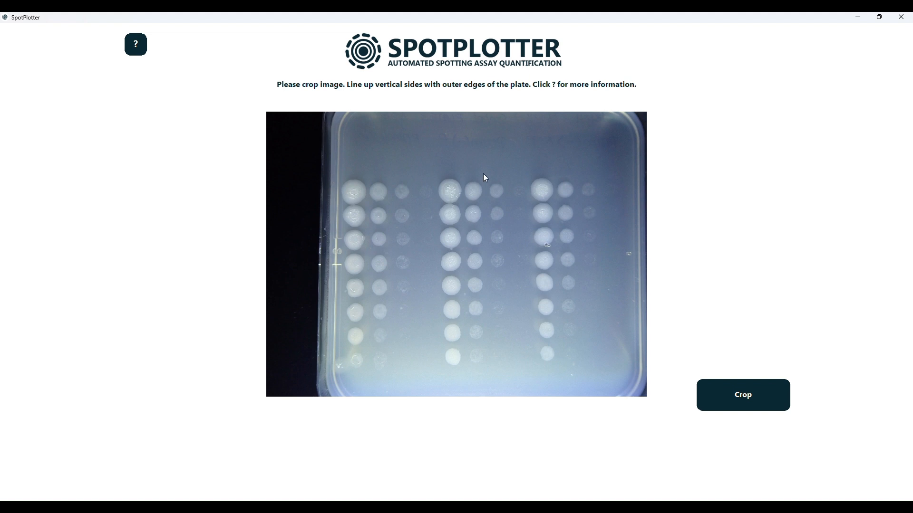
drag(331, 107, 647, 405)
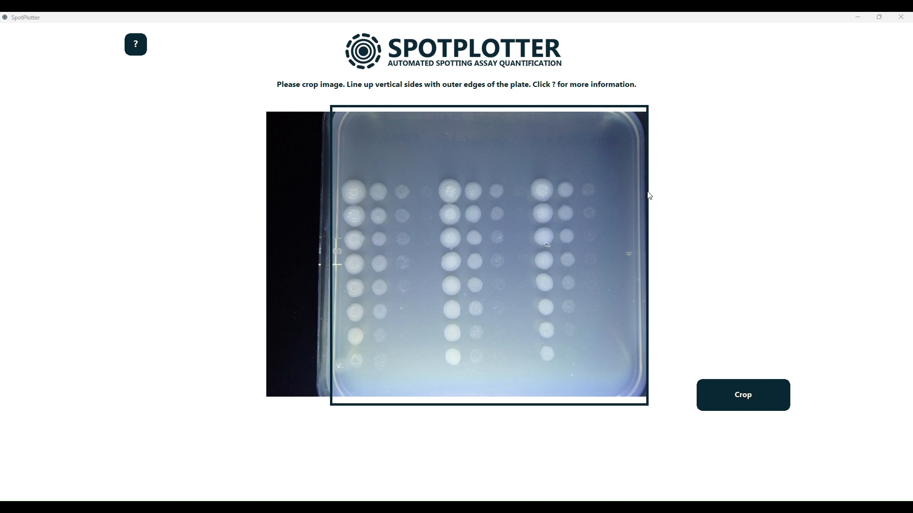
click(744, 397)
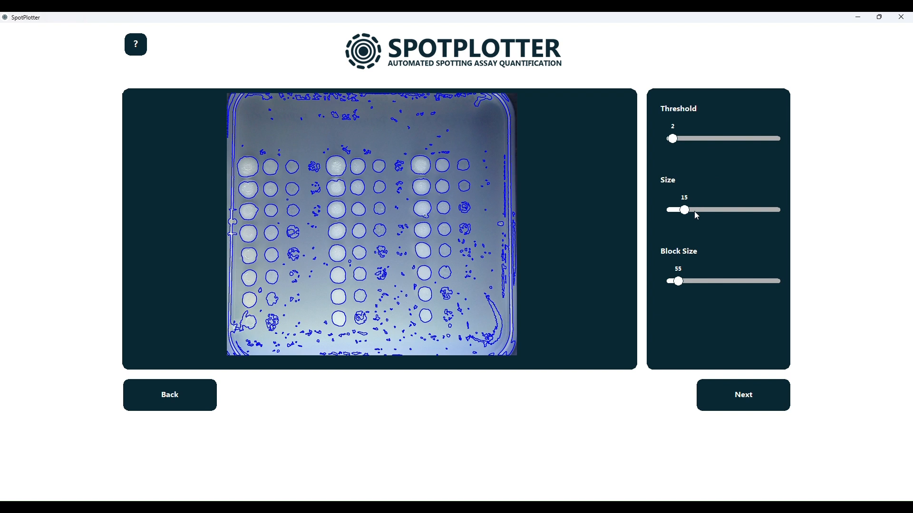
Step: Set the detection threshold to 8, size to 14 and block size to 265, and proceed to the mask editing stage
drag(685, 212, 704, 213)
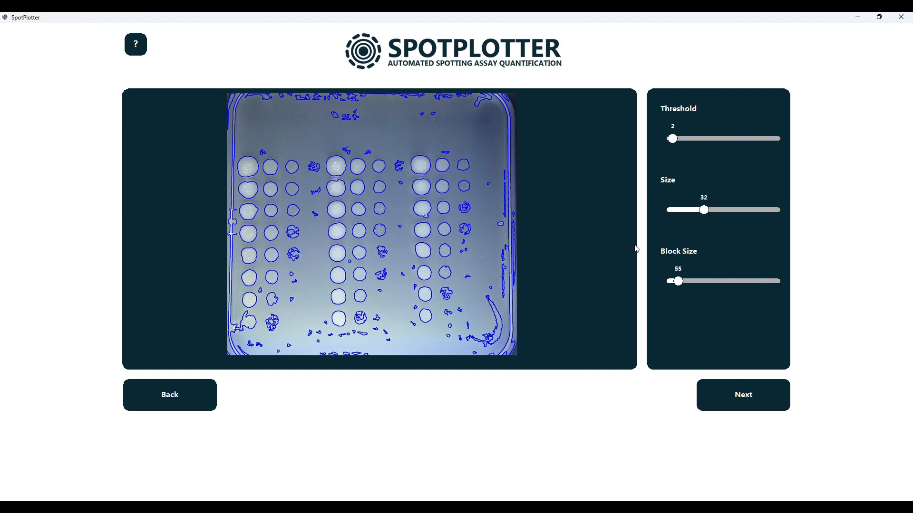
mouse_move(680, 283)
mouse_down()
mouse_move(707, 282)
mouse_move(689, 283)
mouse_up()
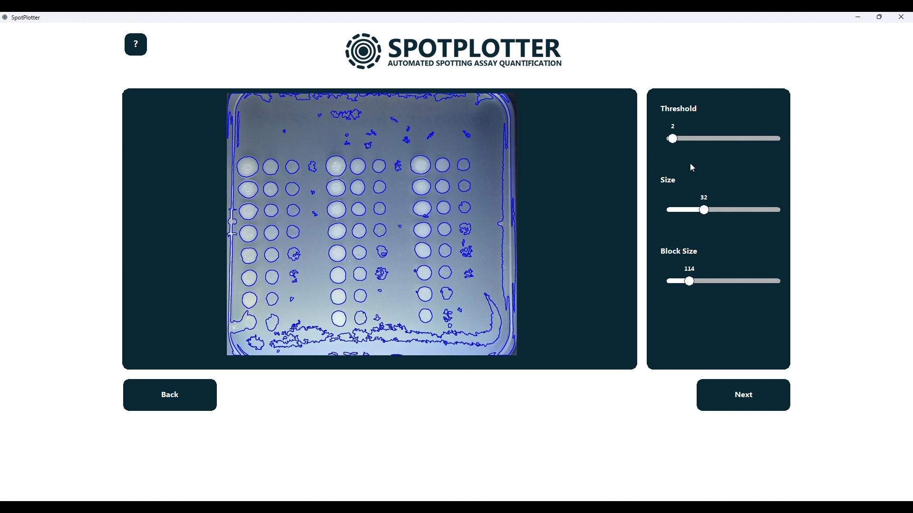
mouse_move(675, 146)
mouse_down()
mouse_move(697, 148)
mouse_move(692, 138)
mouse_move(669, 141)
mouse_up()
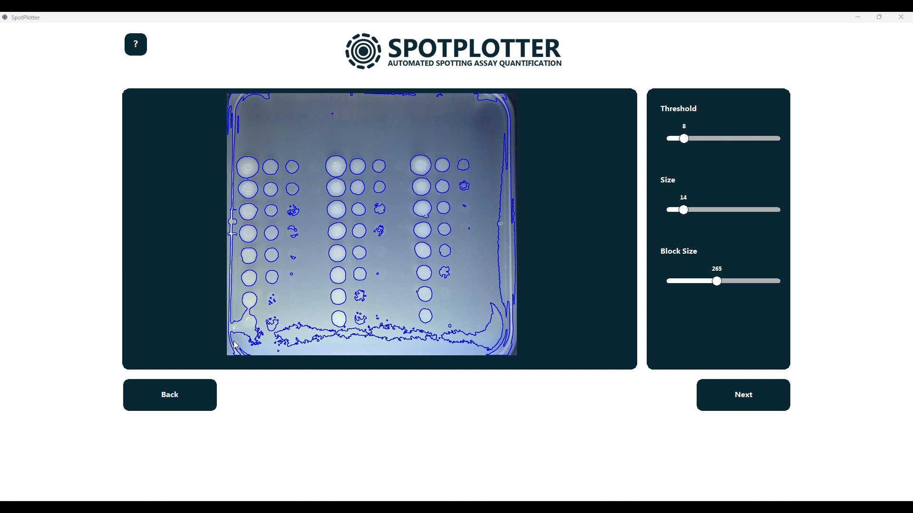
click(763, 398)
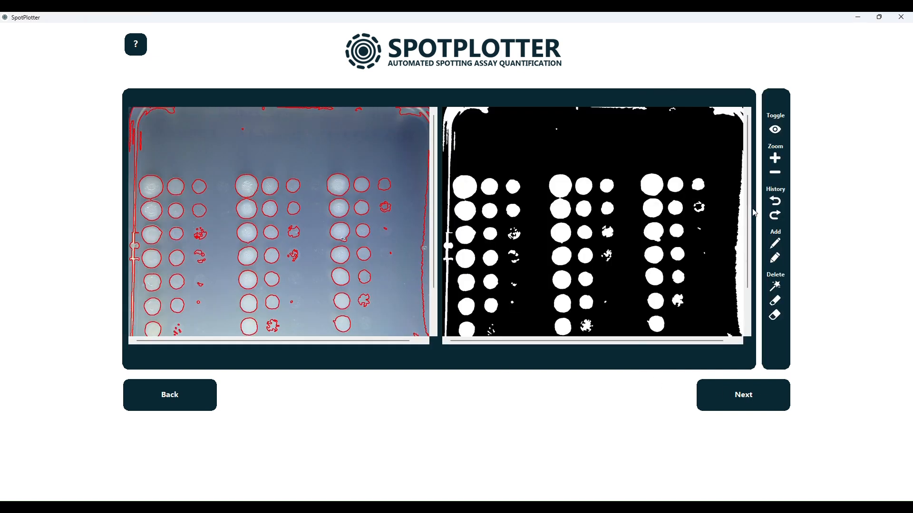
Step: Compare the plate image with its detected contours shown and hidden
scroll(753, 219, down, 3)
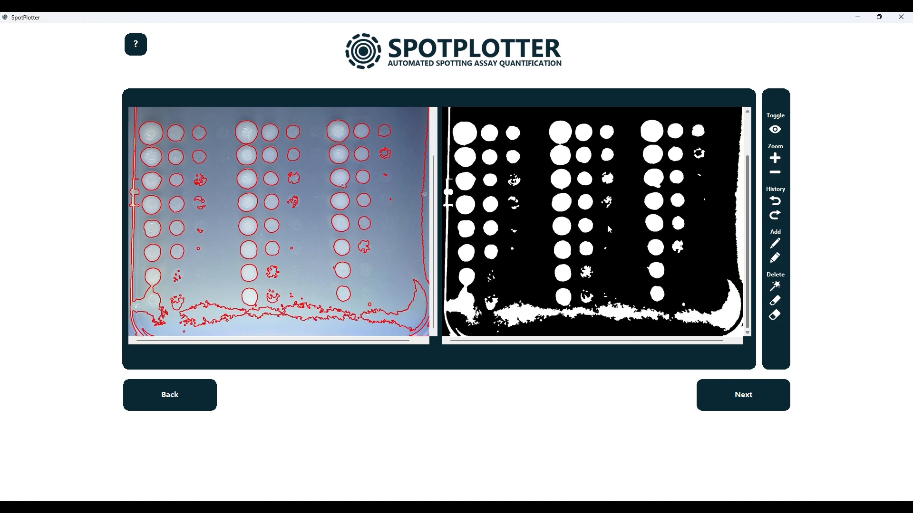
click(775, 130)
click(776, 131)
click(776, 131)
click(775, 131)
click(775, 131)
click(775, 131)
Step: Try adding a freehand stroke between the first two spot blocks and a filled outline around the faint fifth-row spot, and undo both additions
click(775, 160)
click(774, 160)
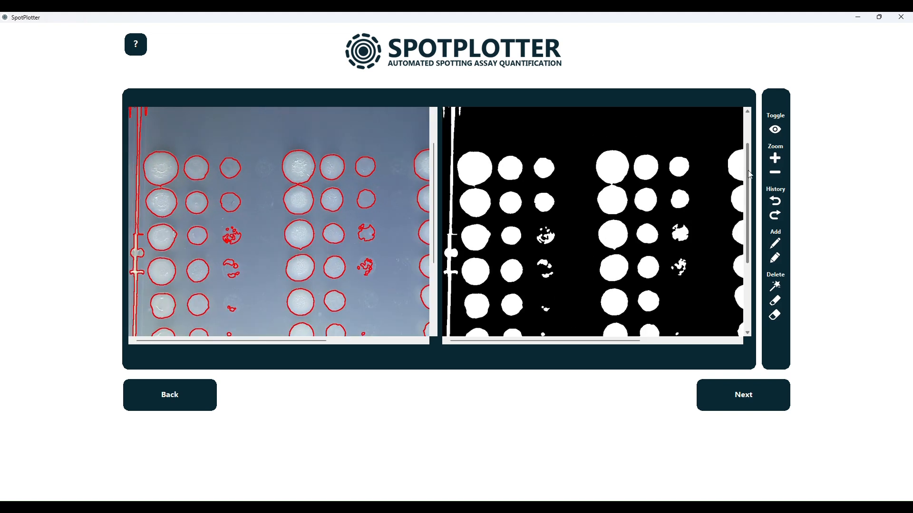
drag(267, 340, 250, 346)
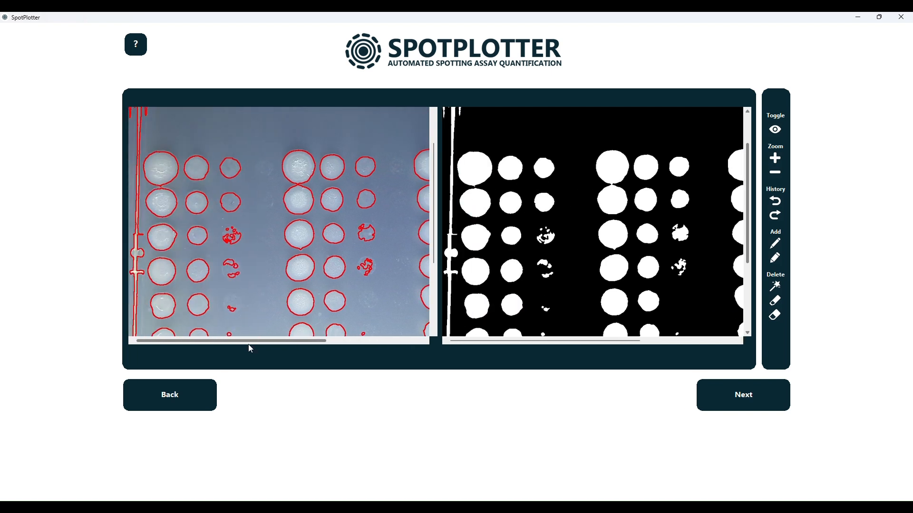
scroll(440, 218, down, 3)
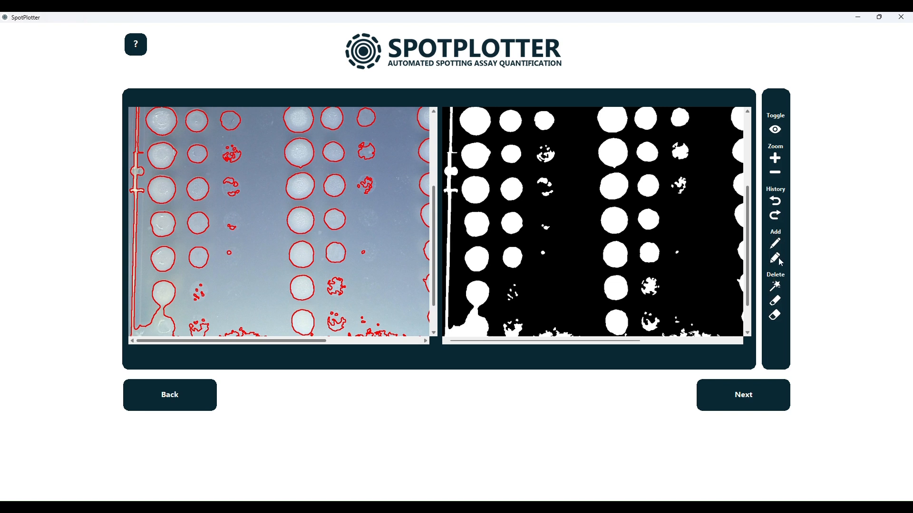
drag(558, 291, 580, 243)
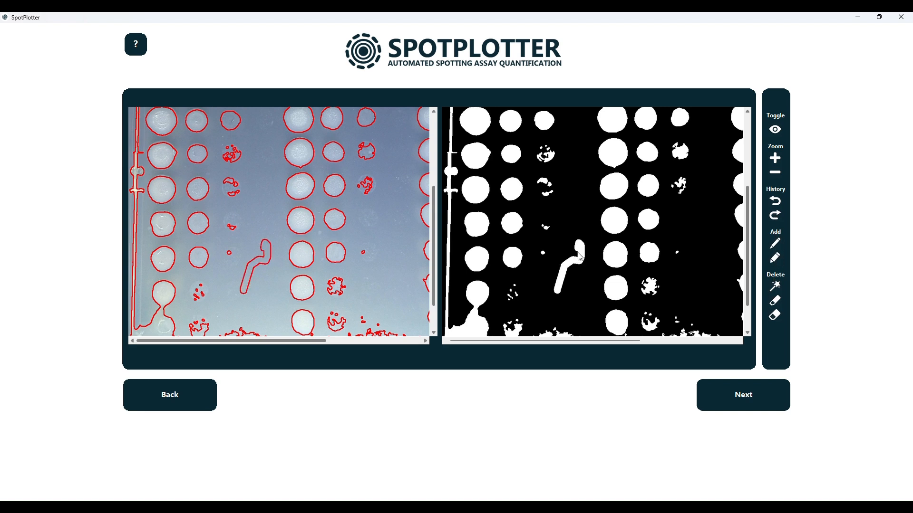
mouse_move(231, 234)
mouse_down()
mouse_move(224, 220)
mouse_move(242, 219)
mouse_move(231, 231)
mouse_up()
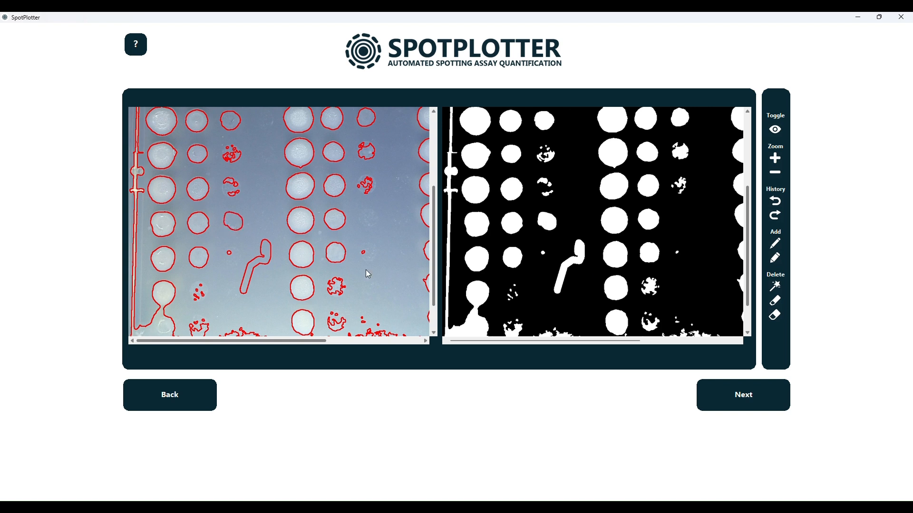
click(776, 202)
click(777, 203)
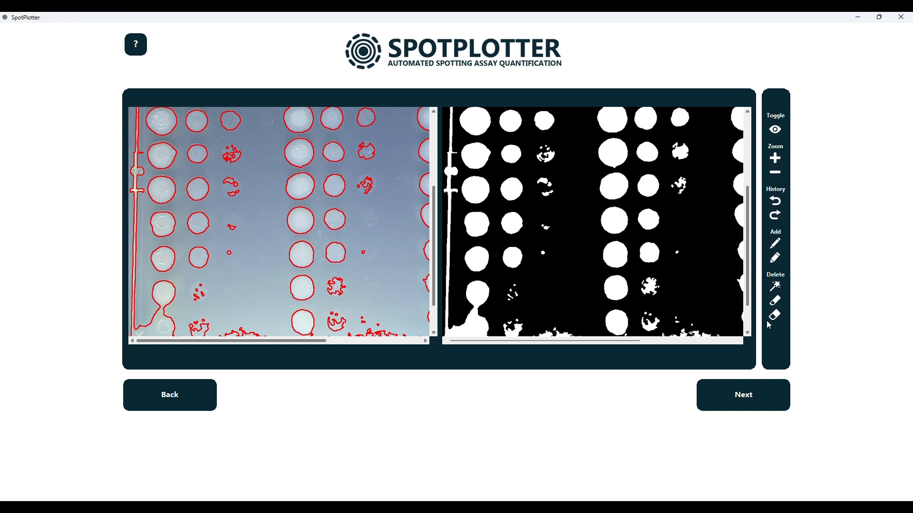
Step: Try erasing horizontal strips from the large sixth-row spot of the middle block, and undo the erasures
drag(623, 258, 634, 251)
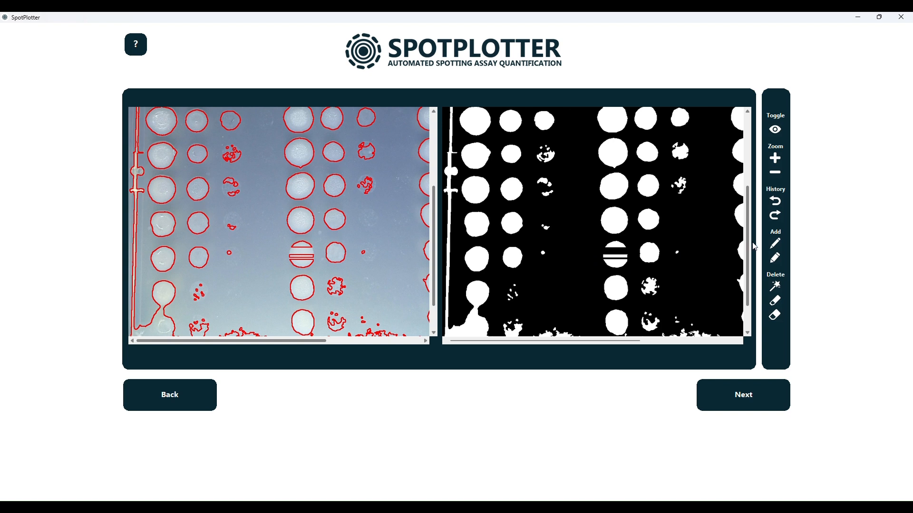
drag(749, 244, 749, 288)
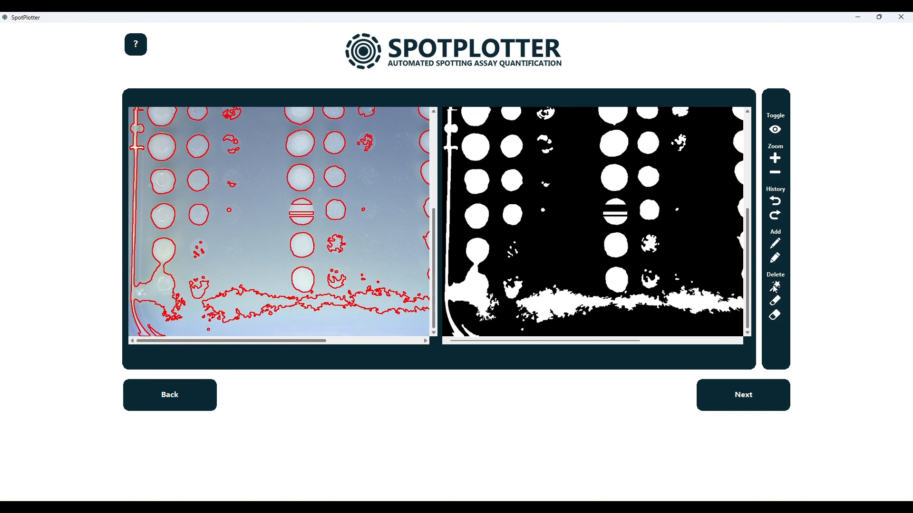
click(776, 201)
click(775, 201)
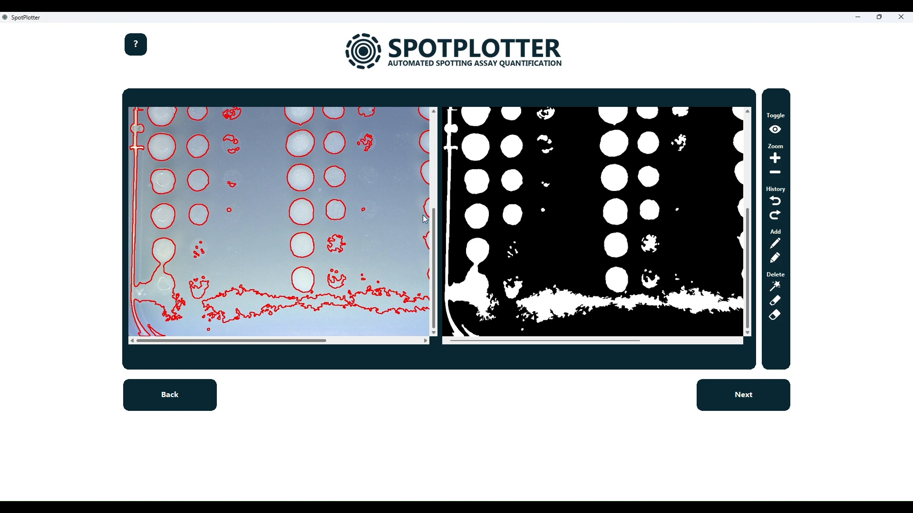
Step: Erase the mask around the lowest spot of the first column to separate it from the spot above and the edge artefact
click(775, 159)
click(775, 159)
click(775, 159)
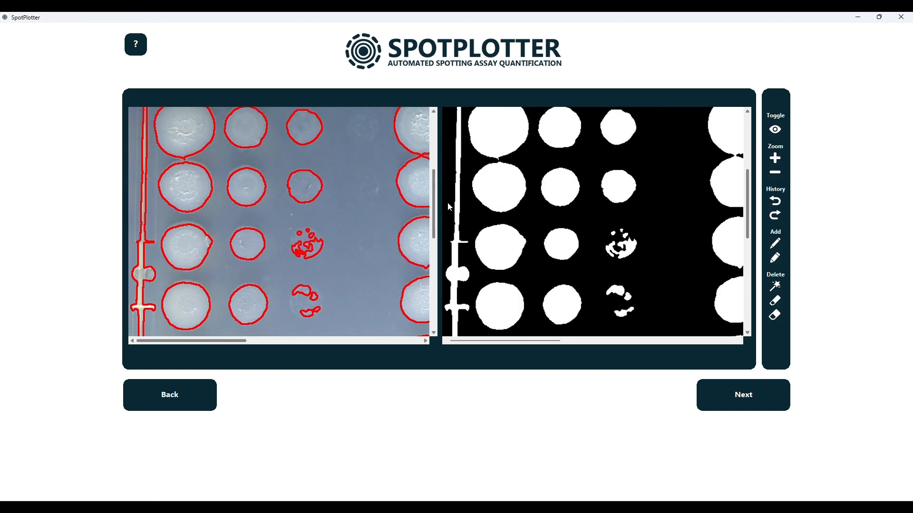
drag(436, 212, 434, 287)
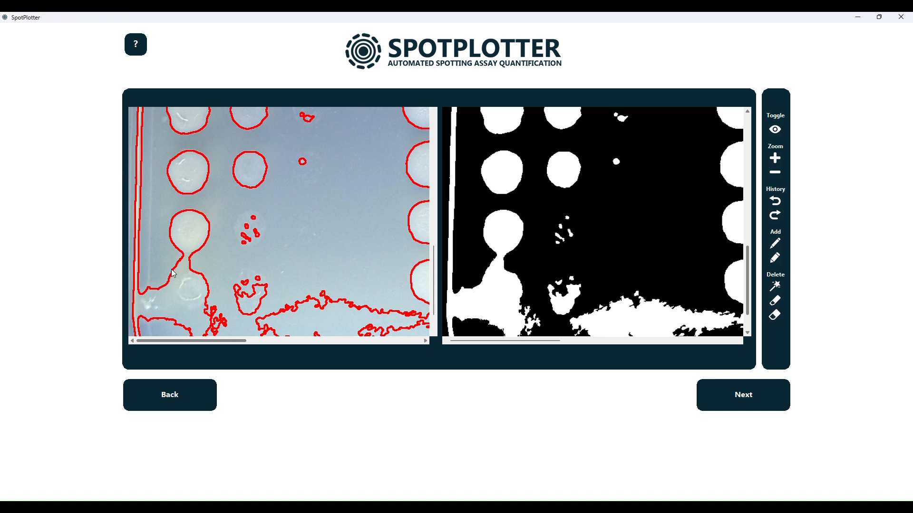
mouse_move(179, 265)
mouse_down()
mouse_move(194, 262)
mouse_move(179, 258)
mouse_move(192, 256)
mouse_move(167, 302)
mouse_move(172, 312)
mouse_move(192, 315)
mouse_move(212, 303)
mouse_move(208, 285)
mouse_move(188, 269)
mouse_move(172, 286)
mouse_move(172, 305)
mouse_move(188, 313)
mouse_move(210, 303)
mouse_up()
Step: Delete the large smear below the bottom row and the artefact attached to the plate's lower-left edge
drag(232, 341, 287, 342)
scroll(430, 252, down, 1)
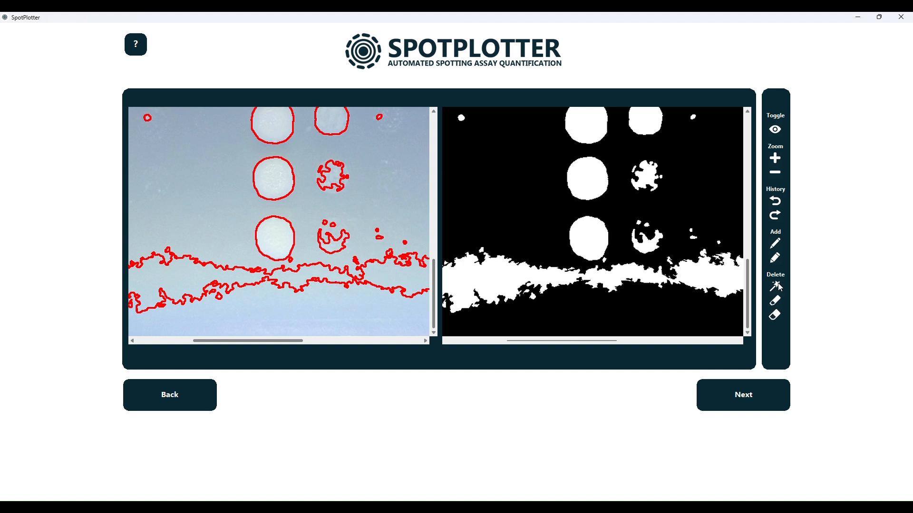
click(695, 277)
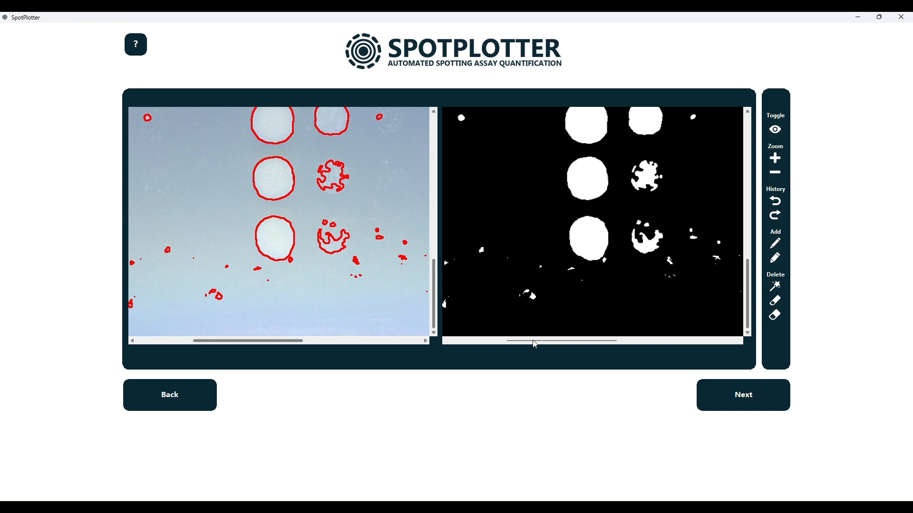
drag(534, 341, 462, 341)
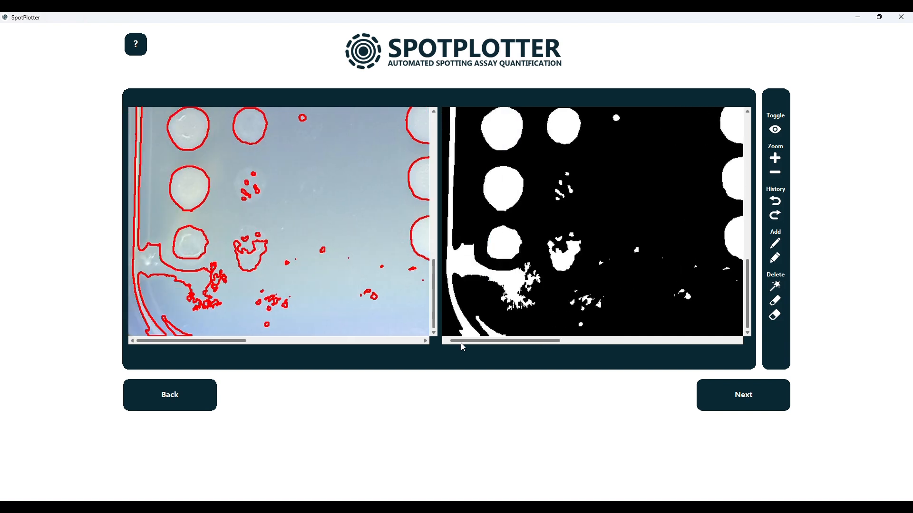
click(192, 280)
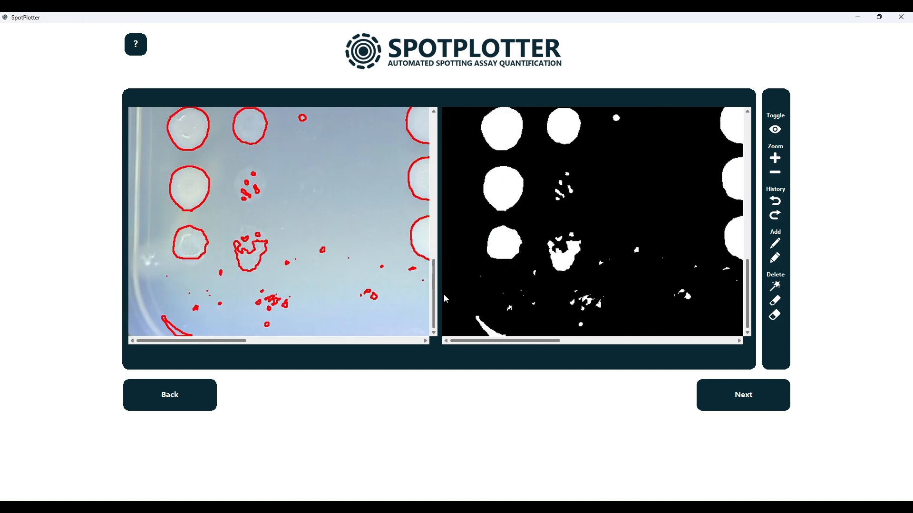
Step: Delete the small specks below the bottom row and the smear extending from the plate's lower-right corner
click(775, 173)
click(775, 173)
click(775, 174)
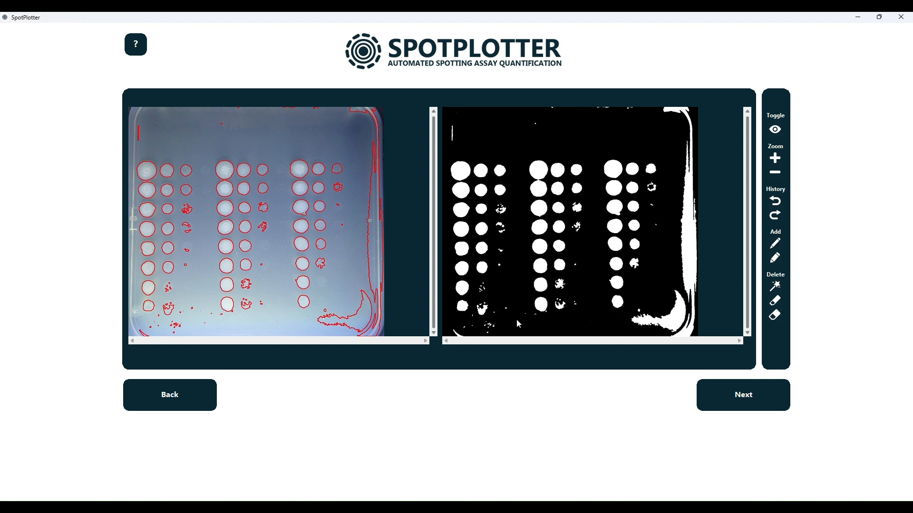
click(489, 326)
click(775, 286)
click(653, 324)
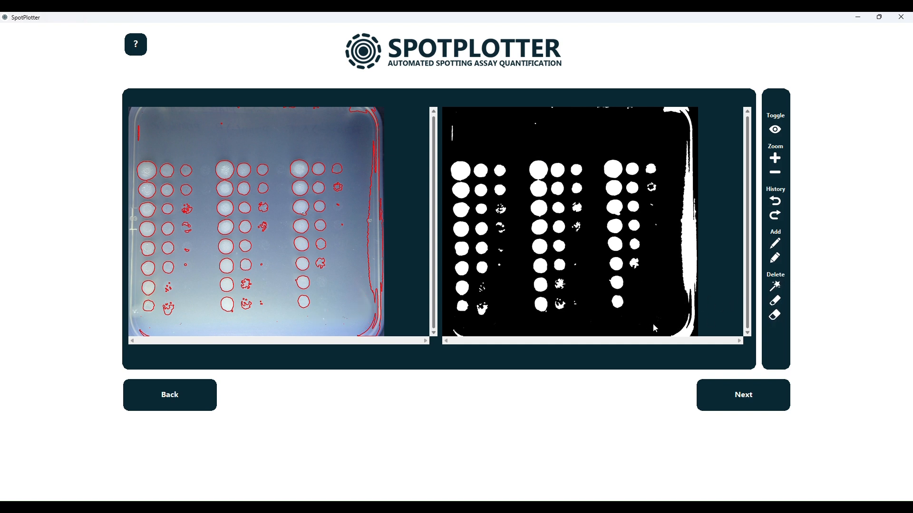
Step: Examine the remaining spot contours and mask up close from the upper part of the plate to the bottom rows
click(774, 159)
click(775, 159)
click(775, 159)
click(774, 159)
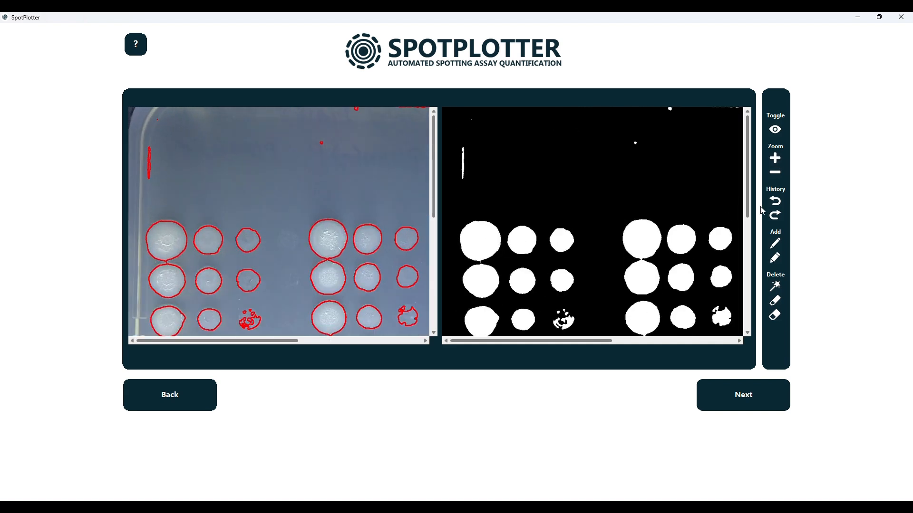
click(780, 158)
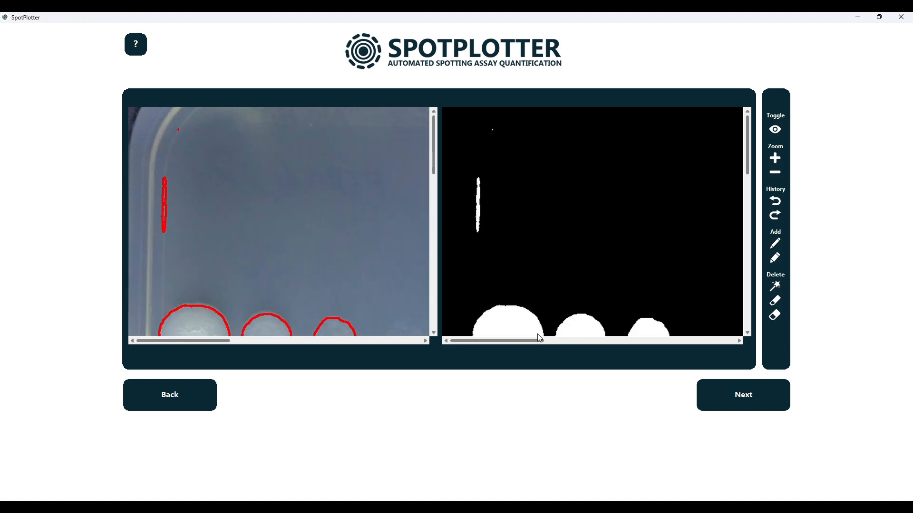
drag(537, 341, 641, 340)
scroll(748, 176, down, 1)
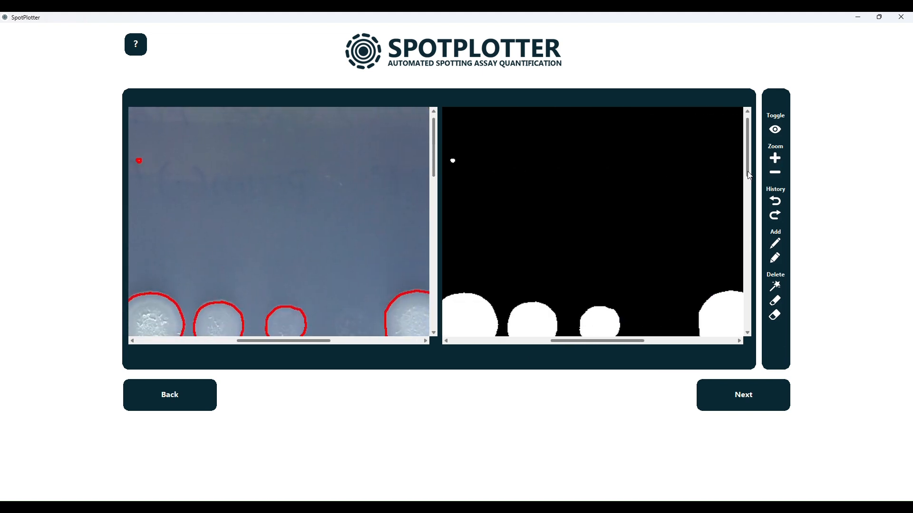
drag(749, 175, 749, 204)
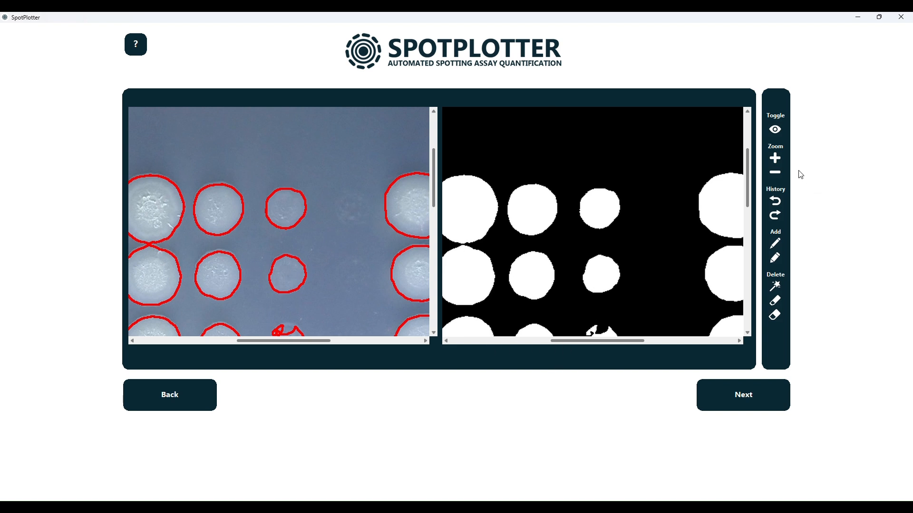
click(775, 173)
click(775, 174)
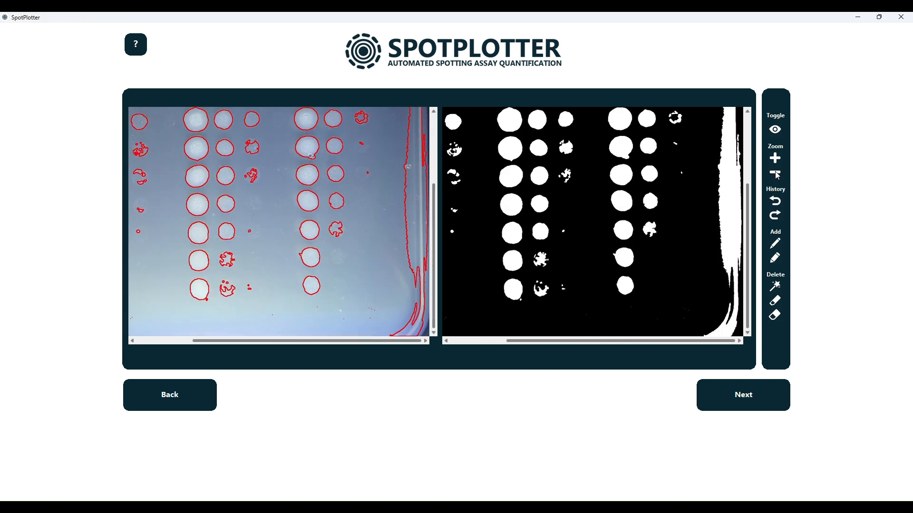
drag(550, 343, 483, 345)
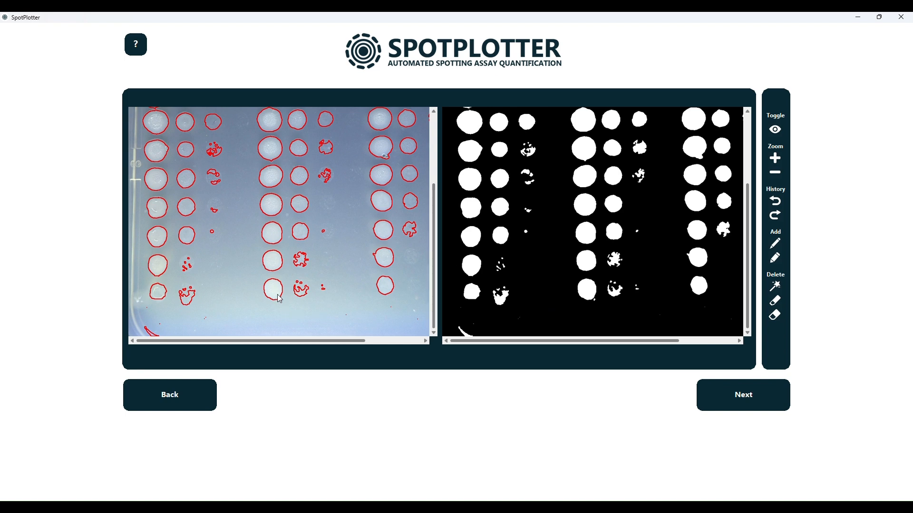
Step: Erase the excess area beneath the bottom-row spot in the second column of the first block
click(775, 158)
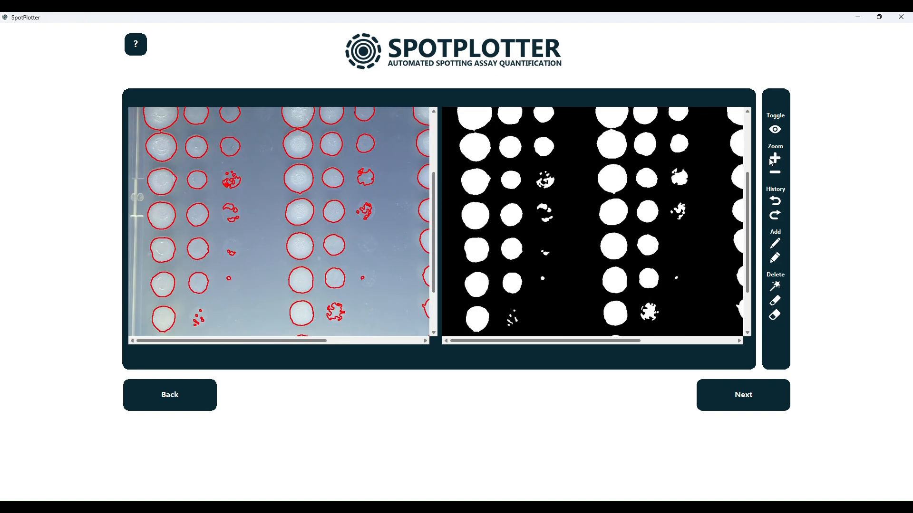
click(775, 159)
click(775, 158)
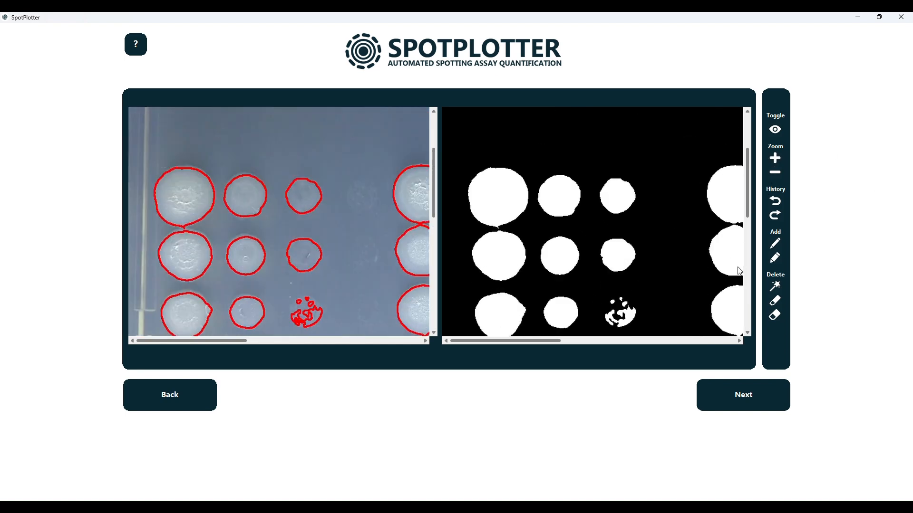
drag(748, 208, 749, 319)
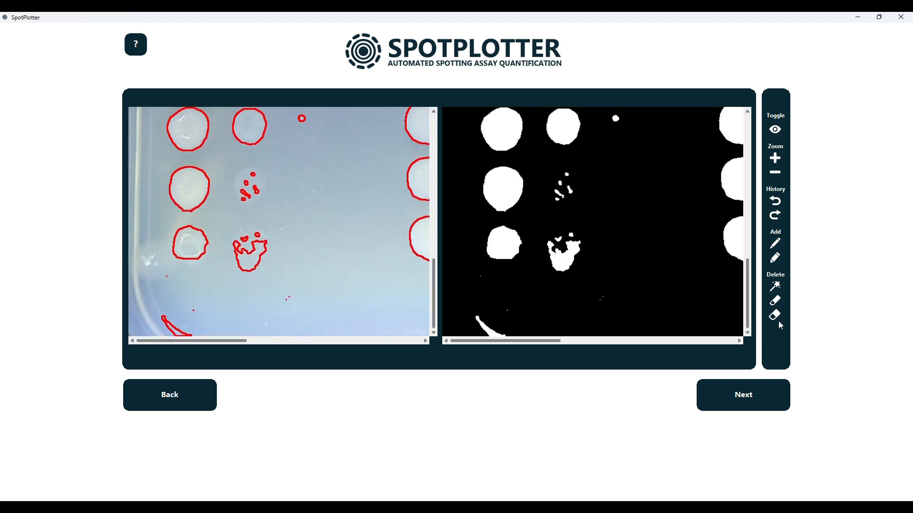
drag(237, 267, 269, 257)
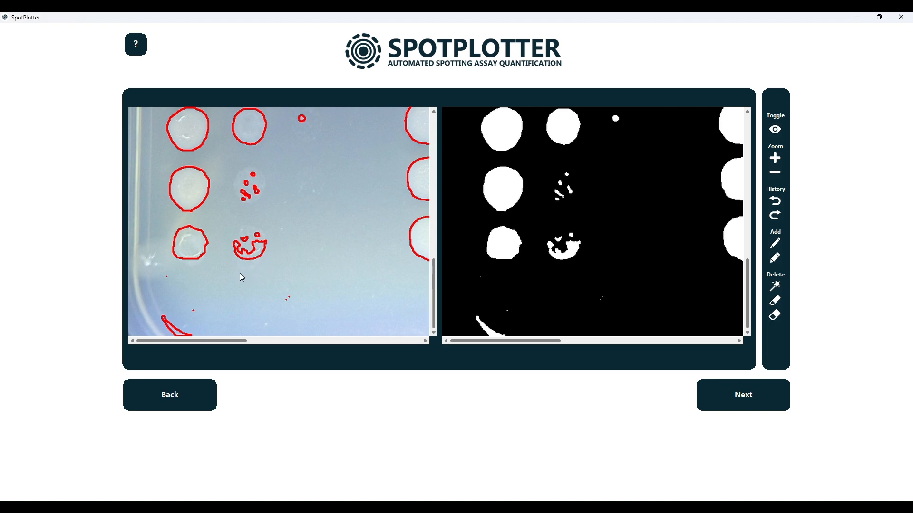
Step: Accept the cleaned spot mask and proceed to the plate's grid quantification
click(733, 397)
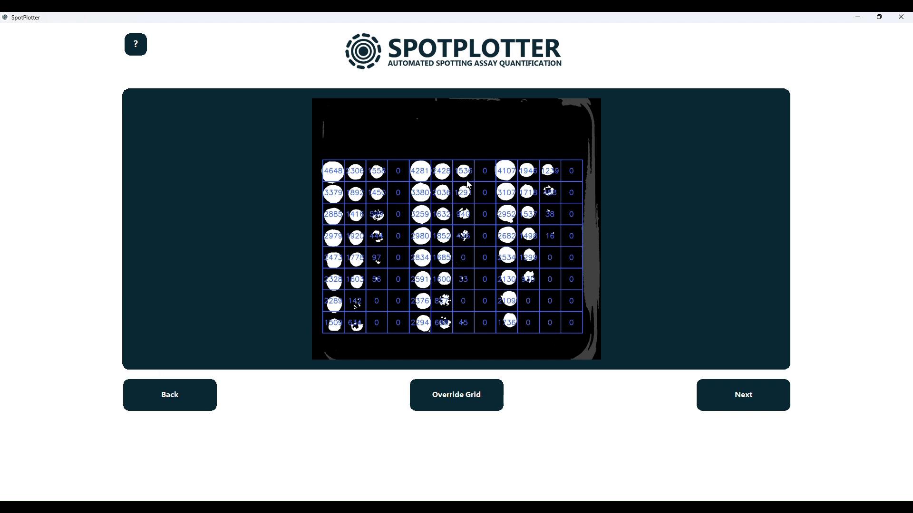
Step: Override the grid by adding points at faint or missing lower spots and in the empty fourth column of the first block
click(451, 406)
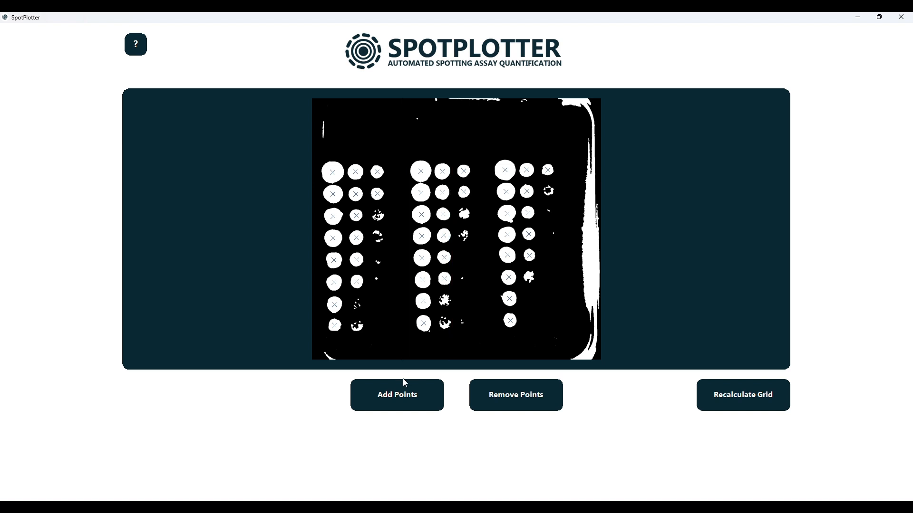
click(401, 400)
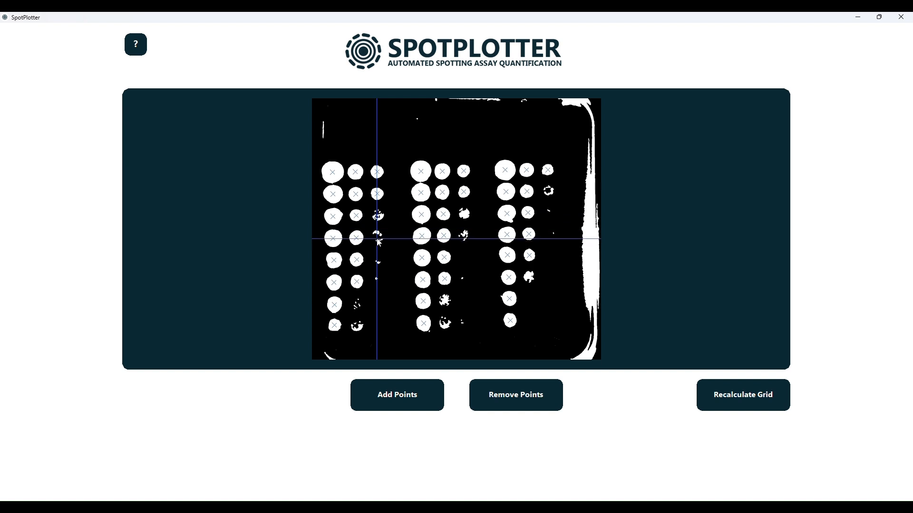
click(376, 261)
click(376, 279)
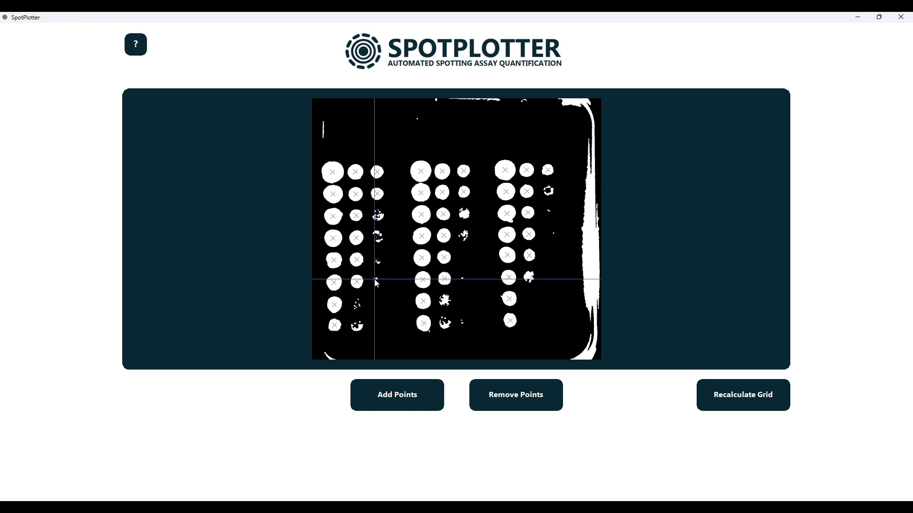
click(377, 300)
click(357, 303)
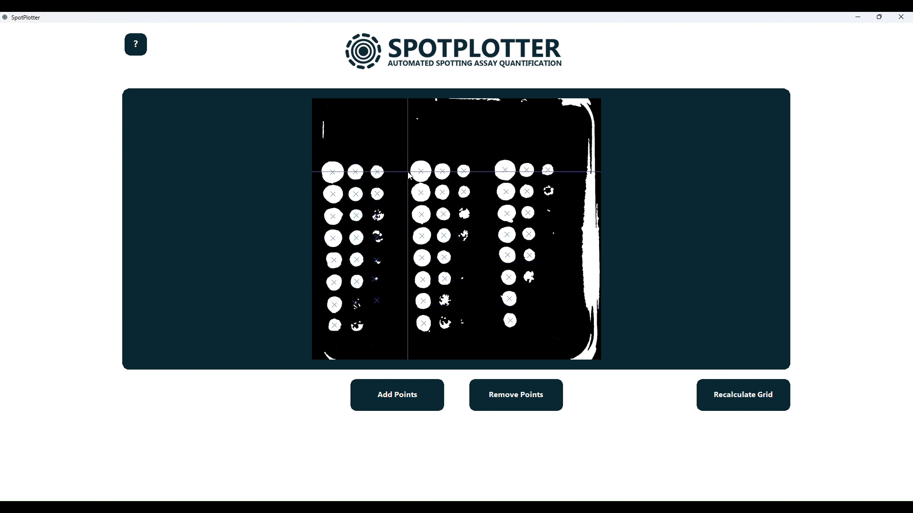
click(399, 173)
click(398, 193)
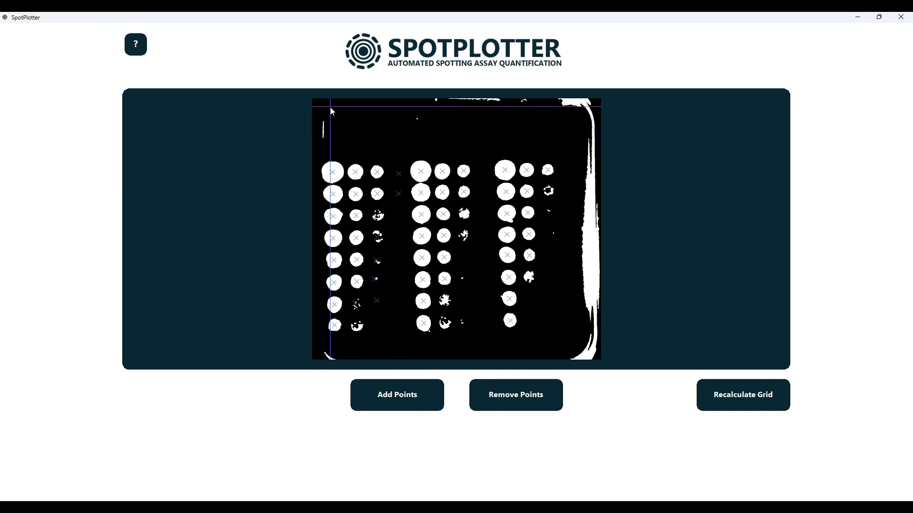
Step: Add seven grid points in a row well above the spots and three in a row beneath them, and recalculate the grid
click(330, 128)
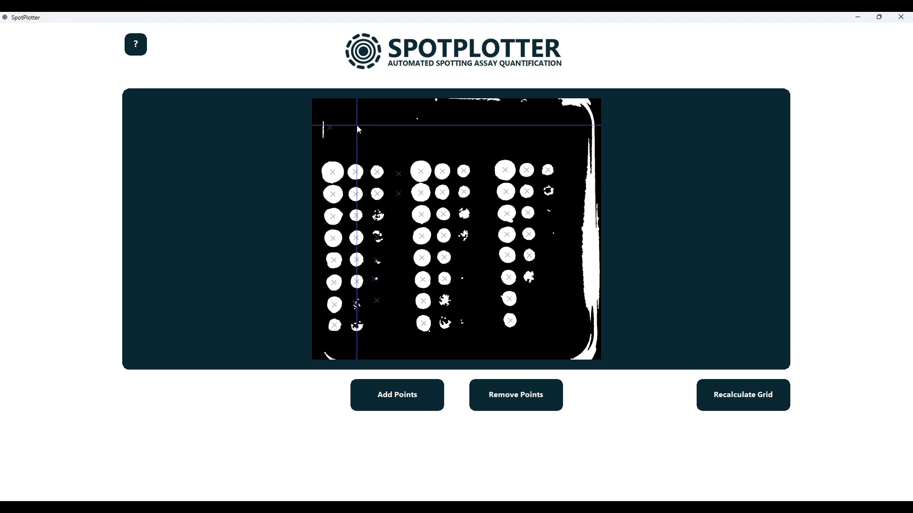
click(355, 128)
click(378, 127)
click(398, 127)
click(420, 128)
click(442, 127)
click(463, 126)
click(331, 151)
click(354, 150)
click(381, 151)
click(721, 395)
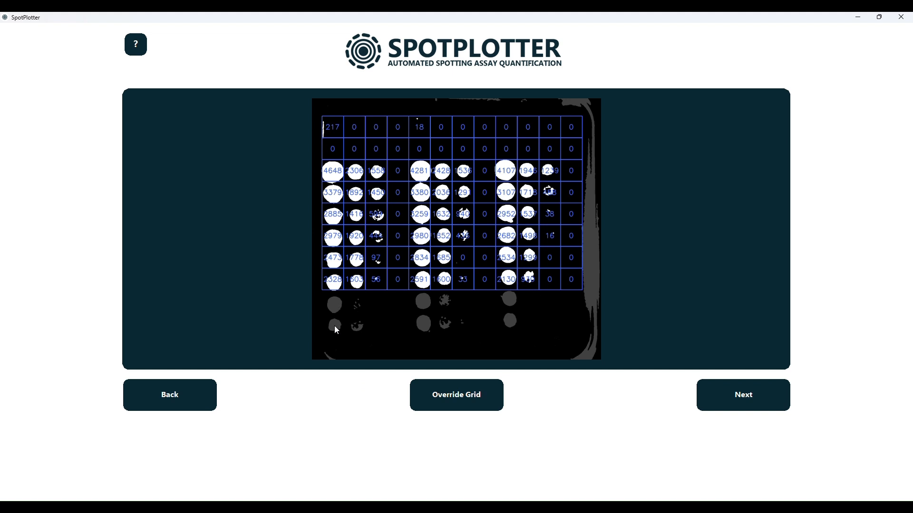
Step: Override the grid by removing the middle block's points in rows three and four of its first two columns, and recalculate it
click(447, 401)
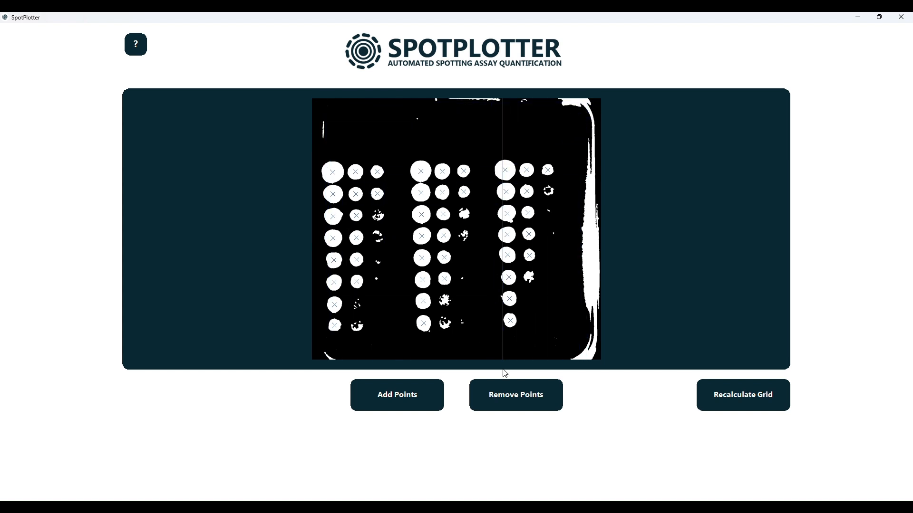
click(510, 398)
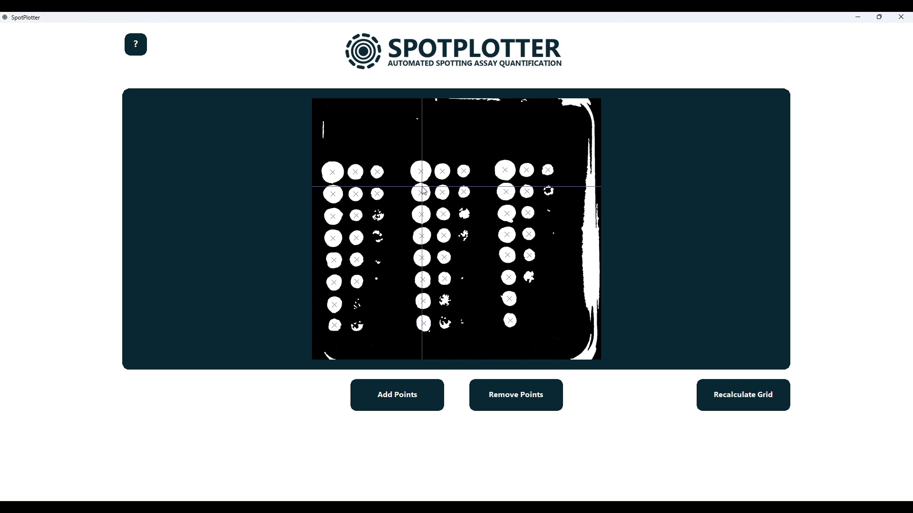
click(443, 215)
click(425, 217)
click(424, 236)
click(445, 237)
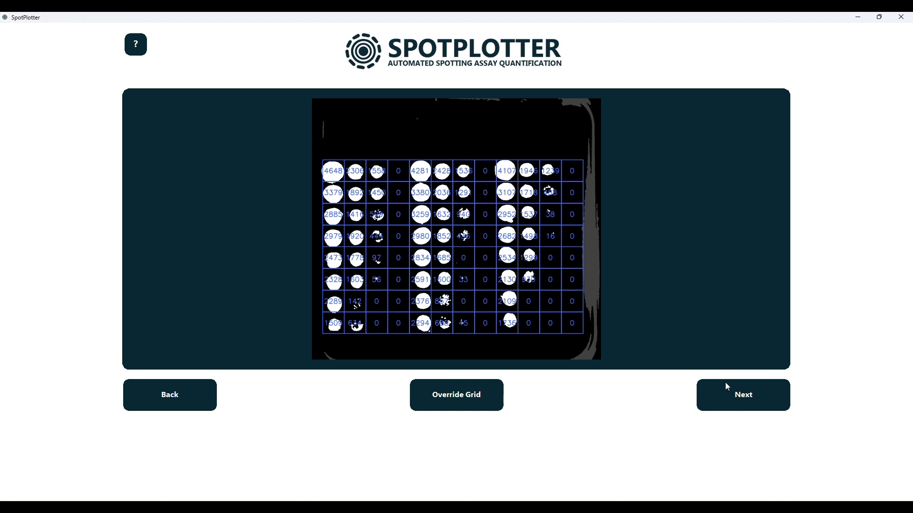
Step: Accept the recalculated grid and crop the next plate image with the vertical sides along the plate's outer edges
click(735, 395)
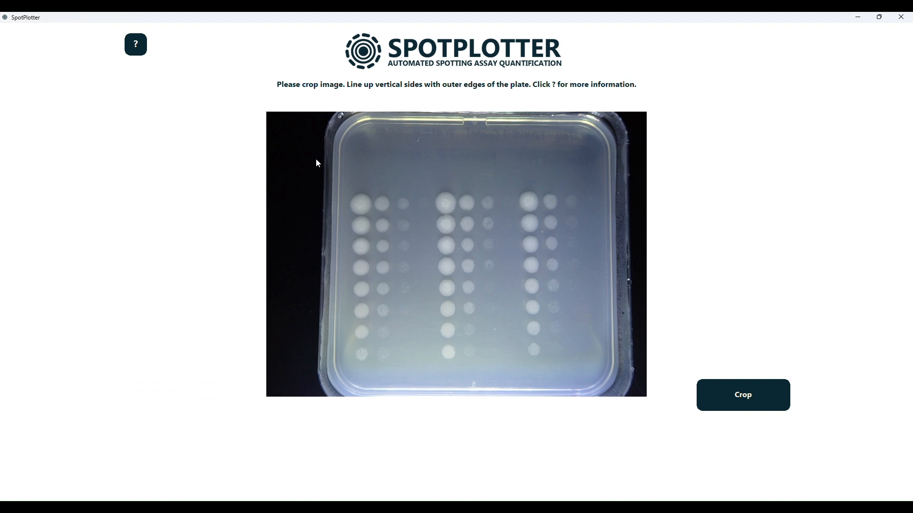
drag(331, 100, 619, 396)
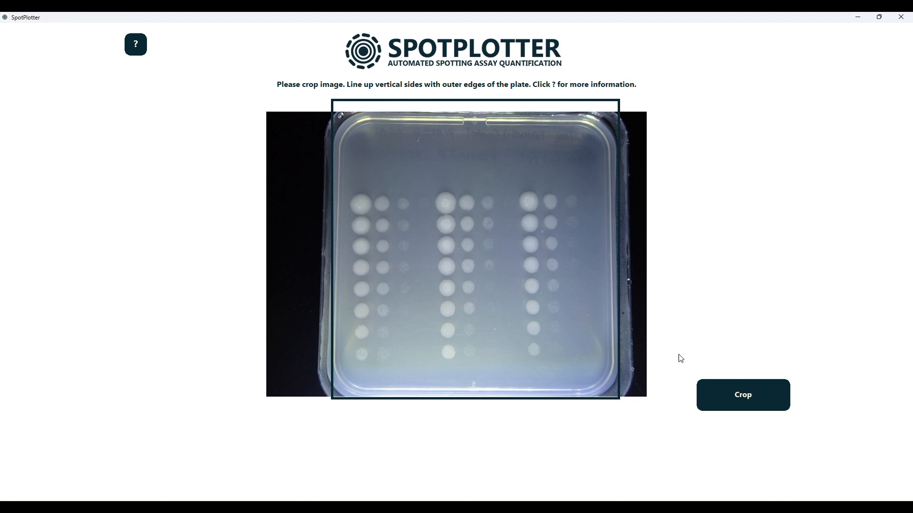
click(745, 402)
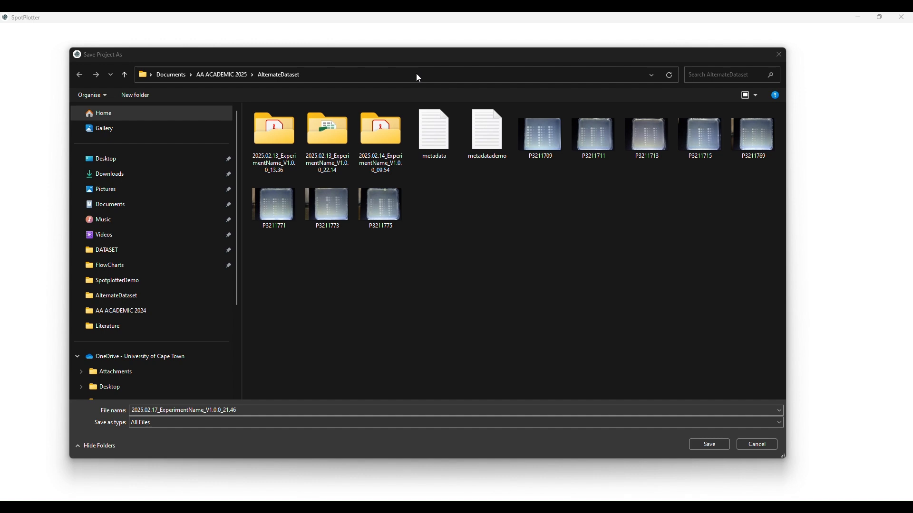
Step: Save the project in the AlternateDataset folder as 2025.02.17_DemoExperimentxperimentName_V1.0.0_21.46 and finish the analysis
drag(245, 410, 216, 411)
click(139, 411)
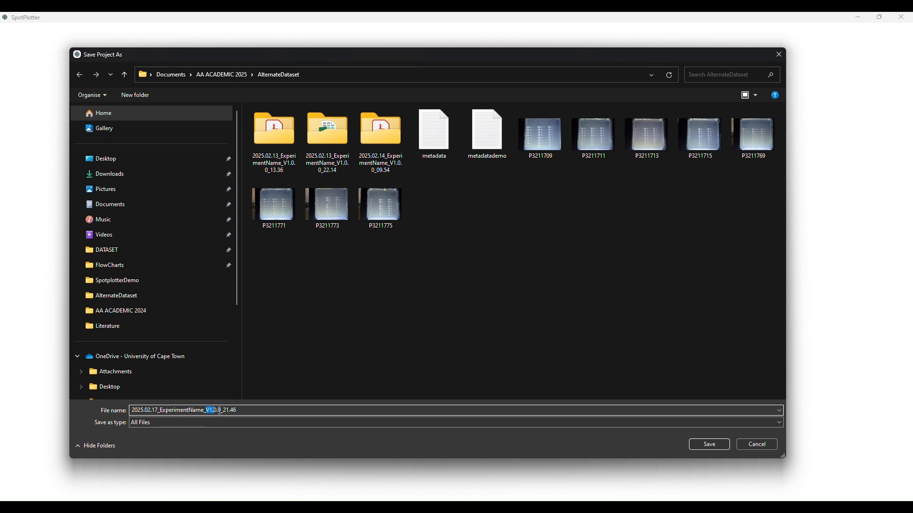
double_click(166, 411)
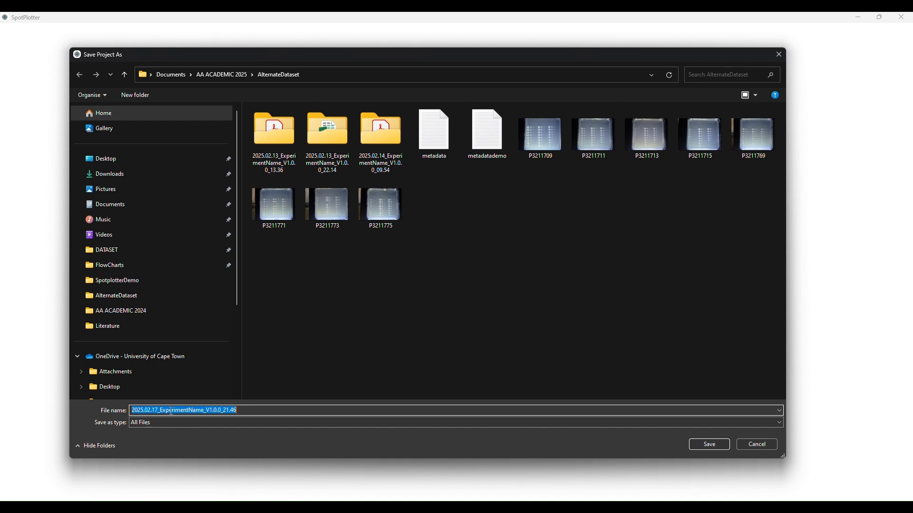
click(206, 409)
drag(205, 410, 160, 410)
click(162, 409)
key(BackSpace)
key(BackSpace)
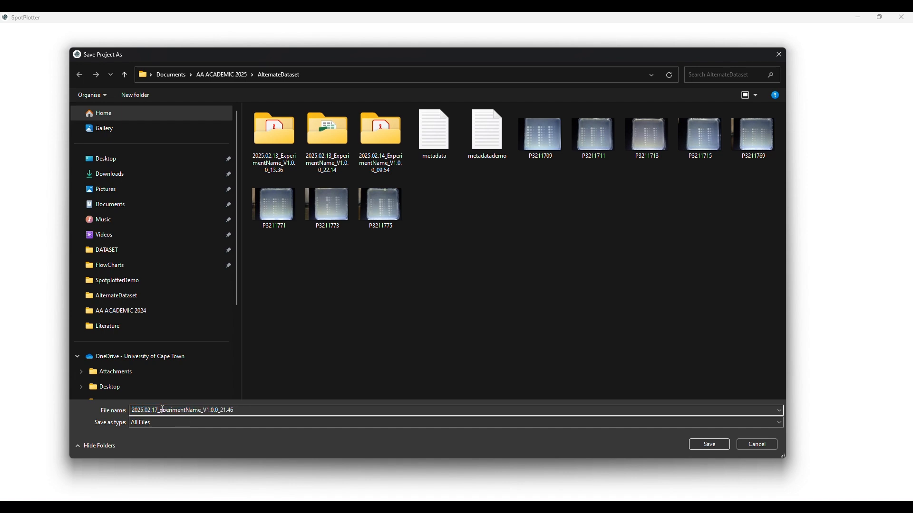
text(_DemoExperiment)
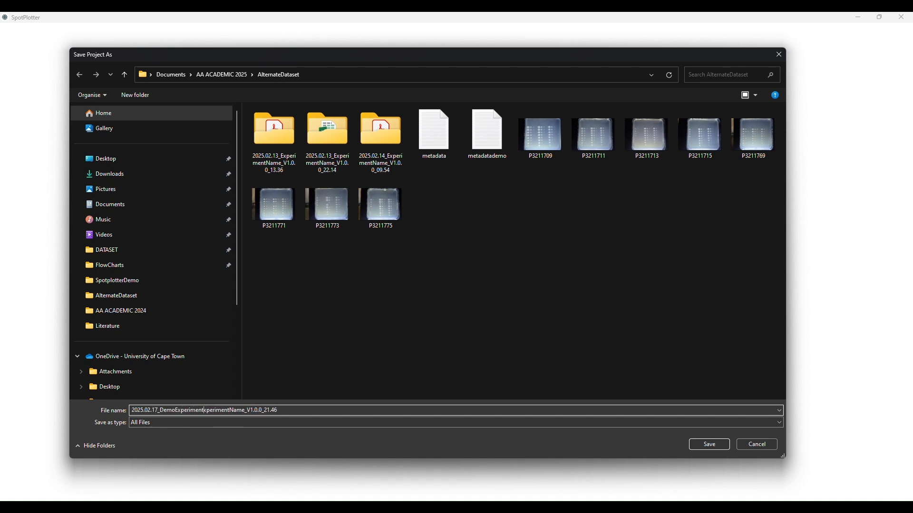
key(Return)
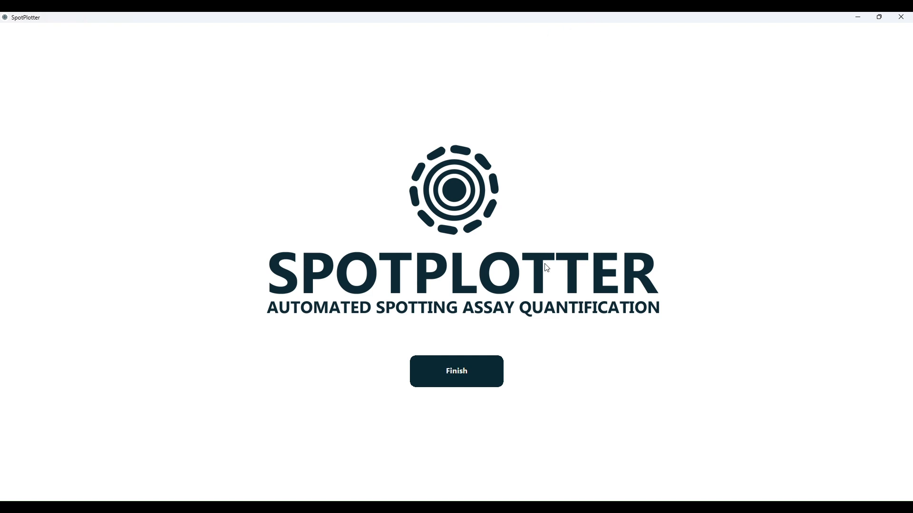
click(447, 380)
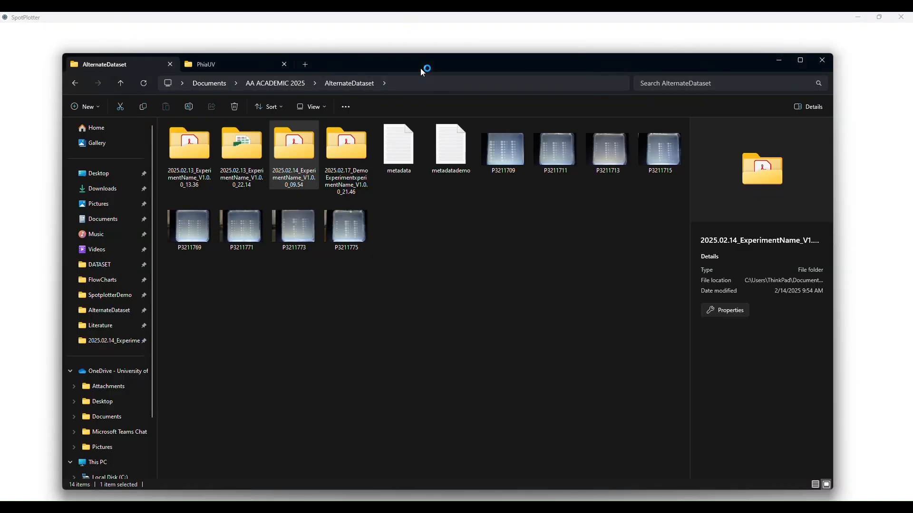
Step: Open the 2025.02.14_ExperimentName_V1.0.0_09.54 results folder and widen the name column to identify its data, log and report files
double_click(286, 156)
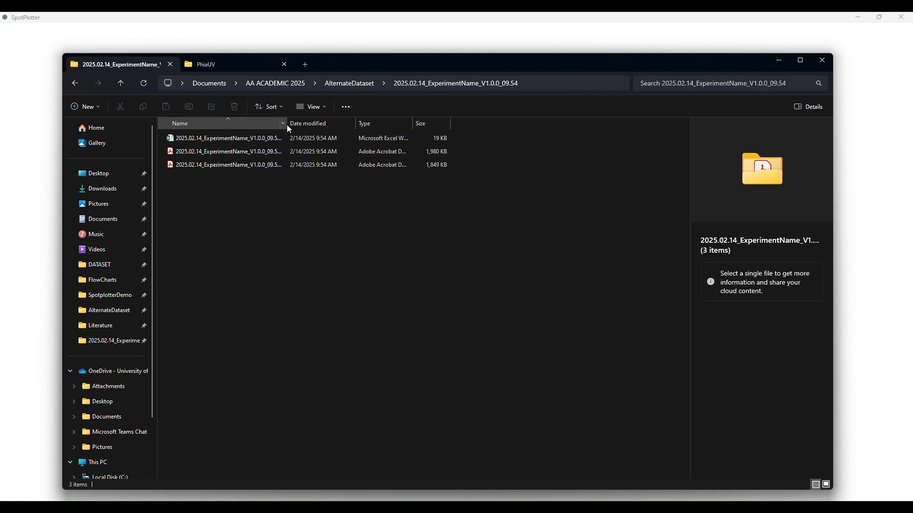
drag(288, 125, 435, 125)
click(292, 139)
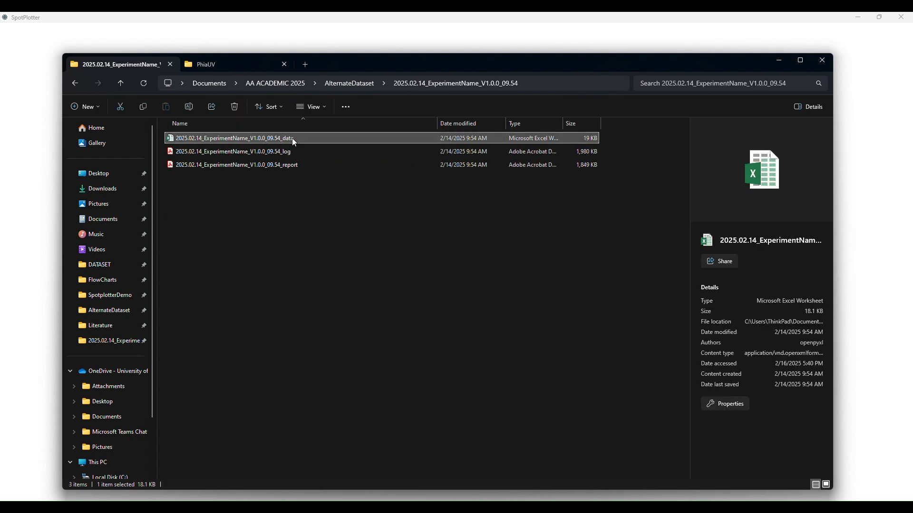
click(289, 151)
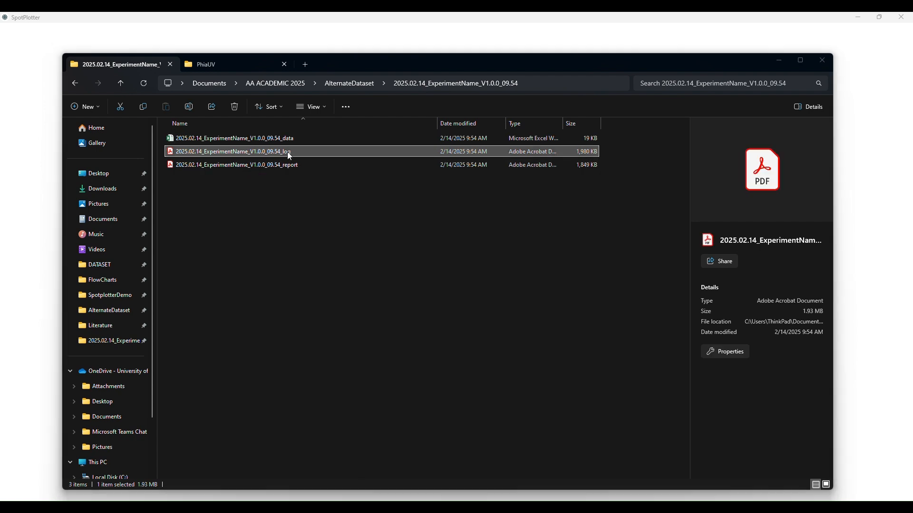
Step: Open the experiment's log PDF, examine each plate's metadata, mask edits, detected grid and contours, and close it
double_click(290, 151)
scroll(405, 208, down, 20)
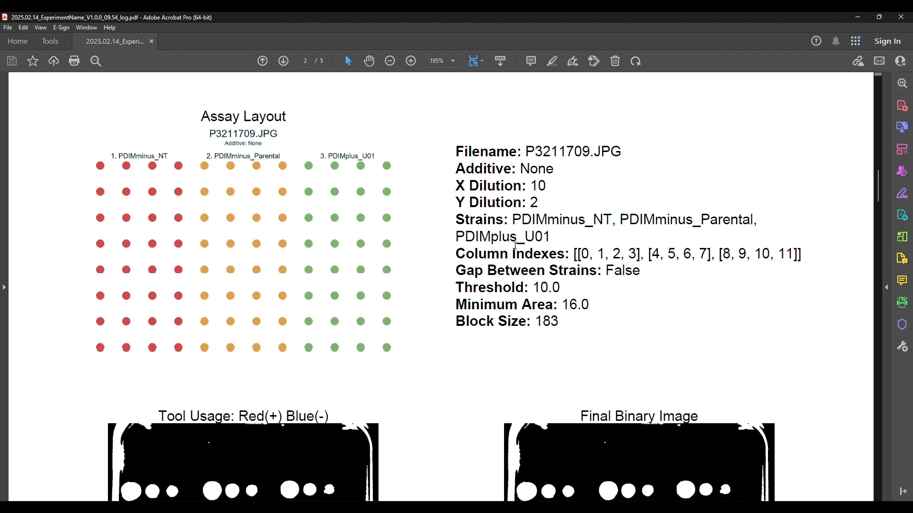
drag(575, 253, 644, 254)
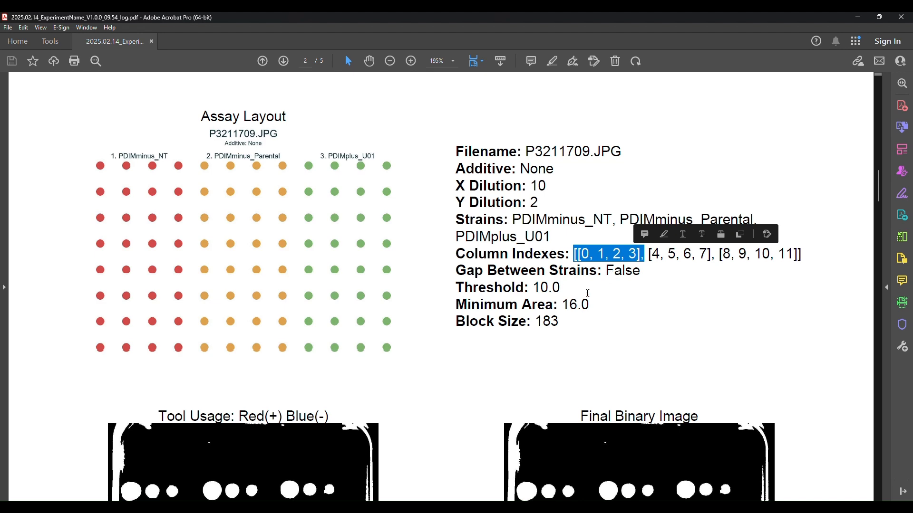
scroll(485, 290, down, 7)
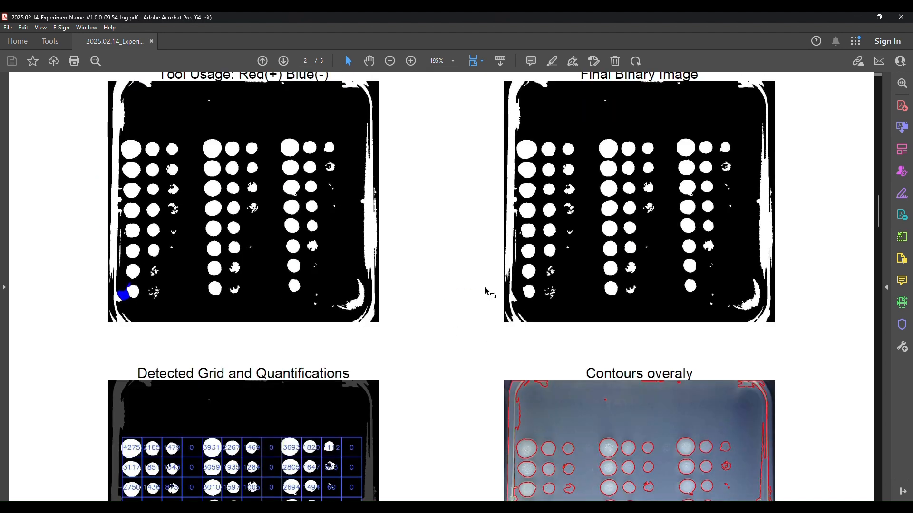
scroll(484, 287, up, 2)
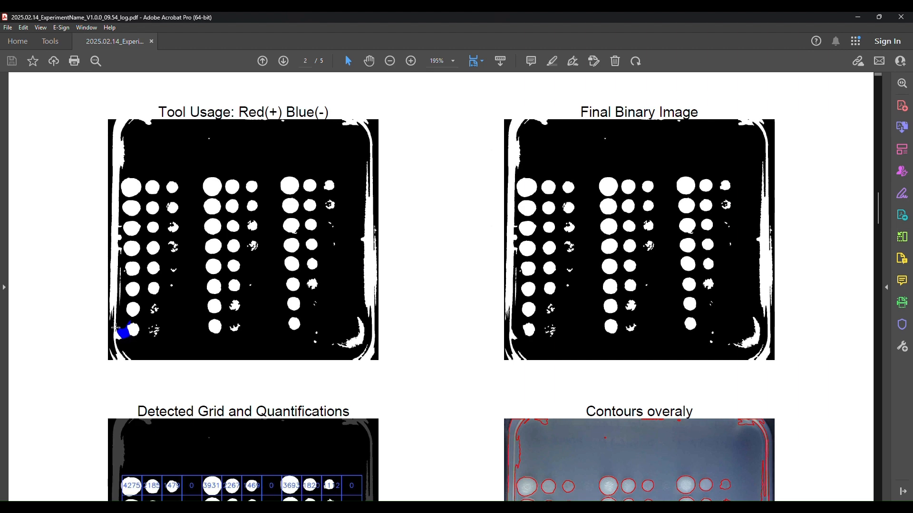
scroll(267, 334, down, 6)
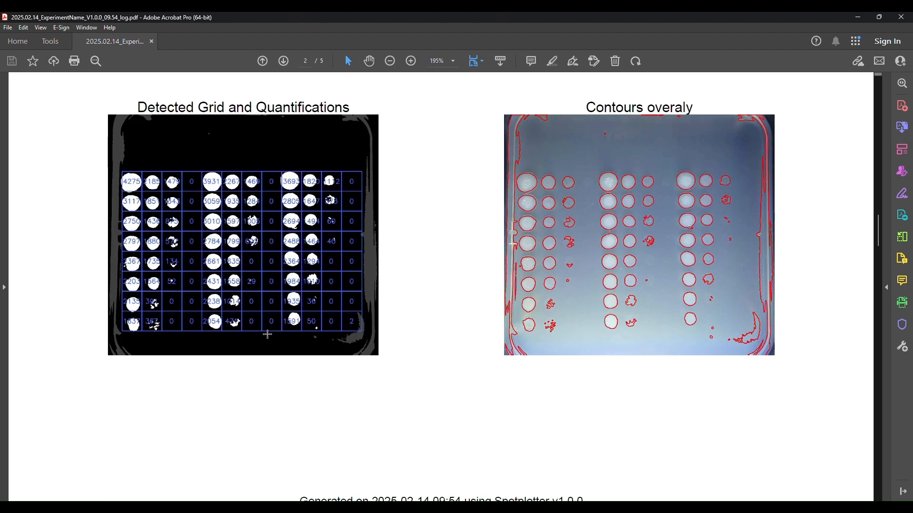
scroll(599, 228, down, 4)
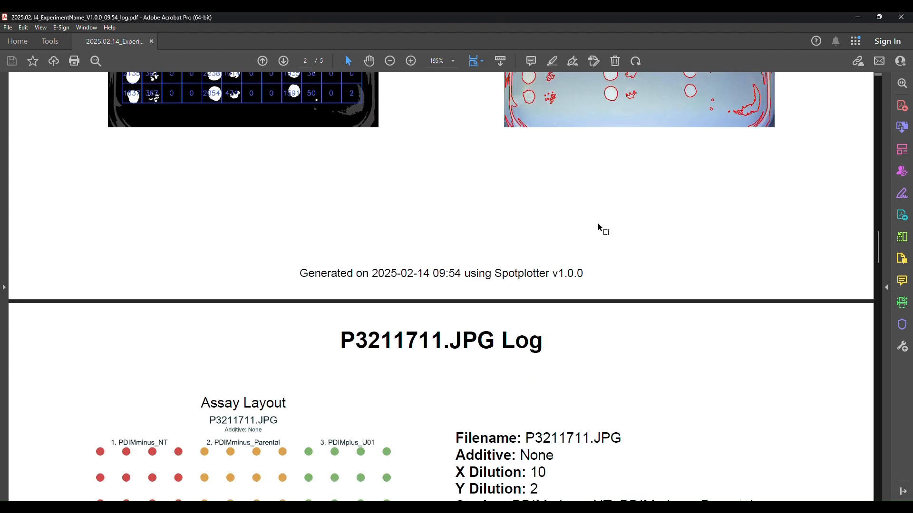
scroll(599, 228, down, 20)
scroll(598, 230, down, 18)
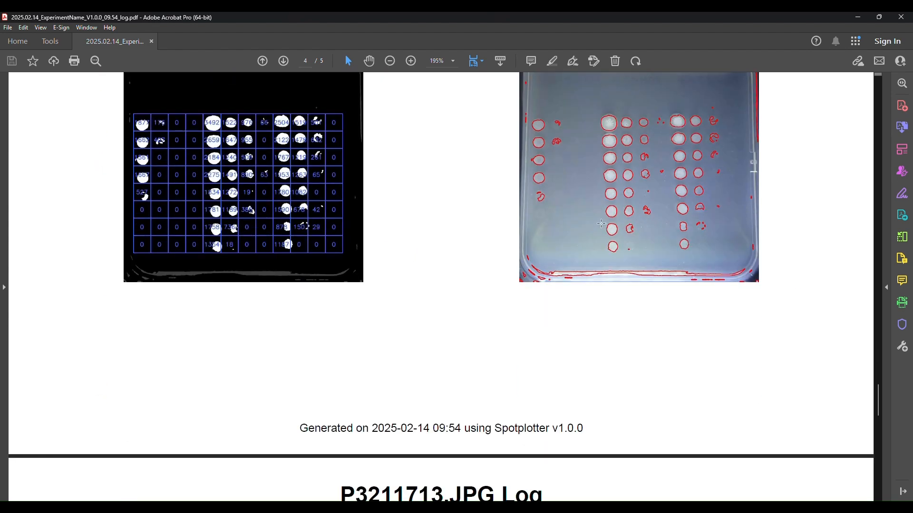
click(899, 22)
Step: Open the experiment's report PDF, examine the individual and average growth curves with their regression tables for each strain, and close it
double_click(226, 169)
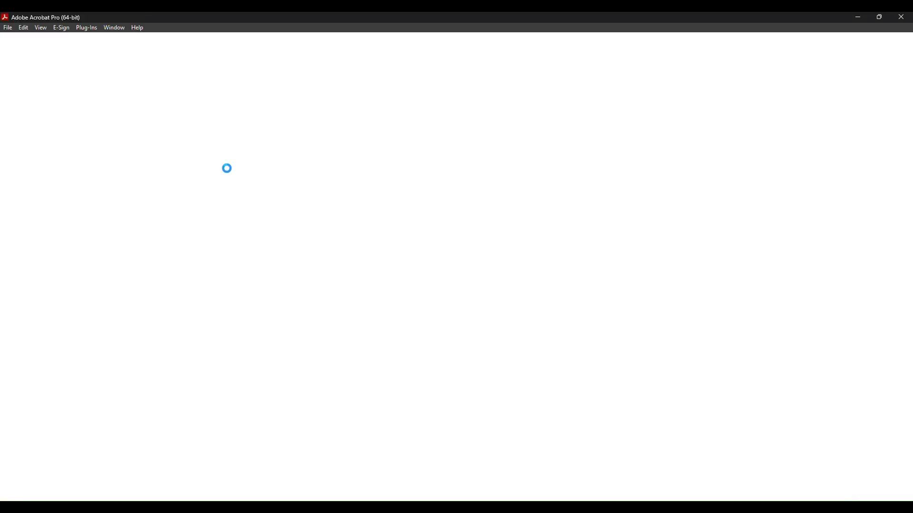
scroll(412, 366, down, 6)
scroll(415, 369, down, 12)
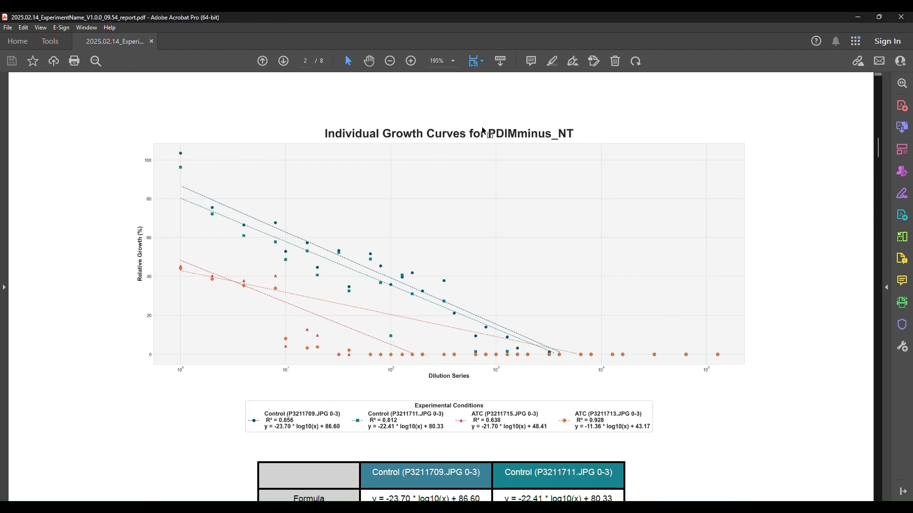
scroll(374, 261, down, 2)
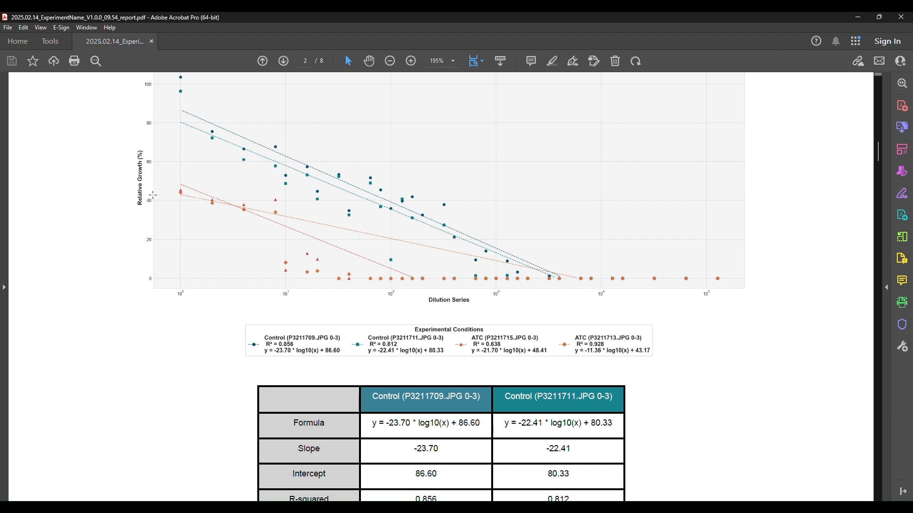
scroll(275, 245, down, 8)
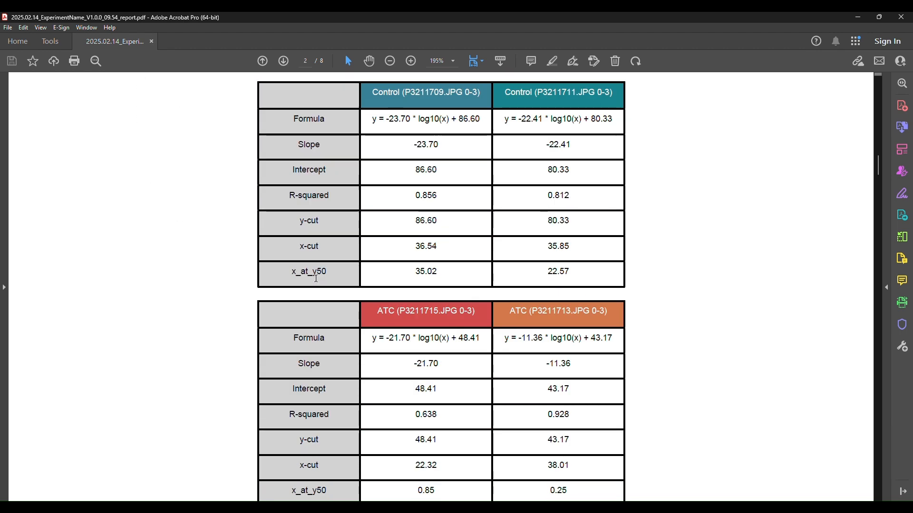
scroll(519, 362, down, 1)
scroll(519, 363, down, 10)
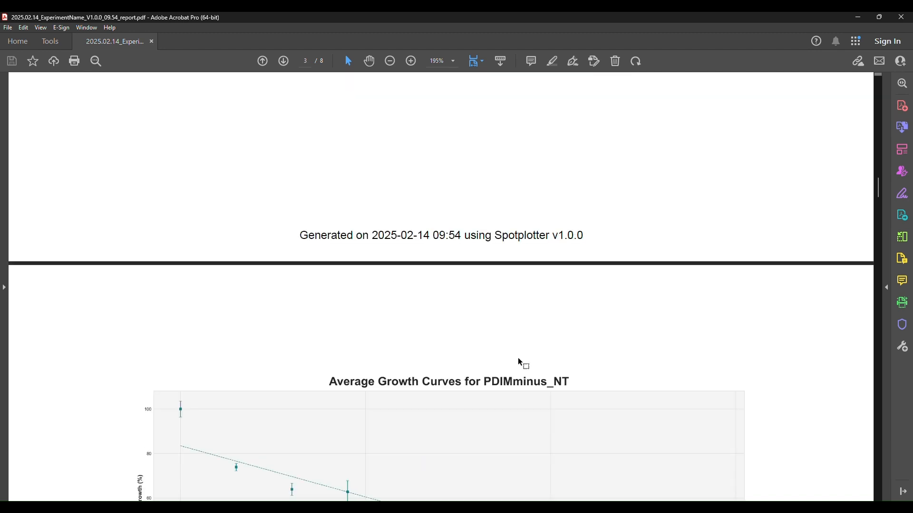
scroll(301, 274, down, 15)
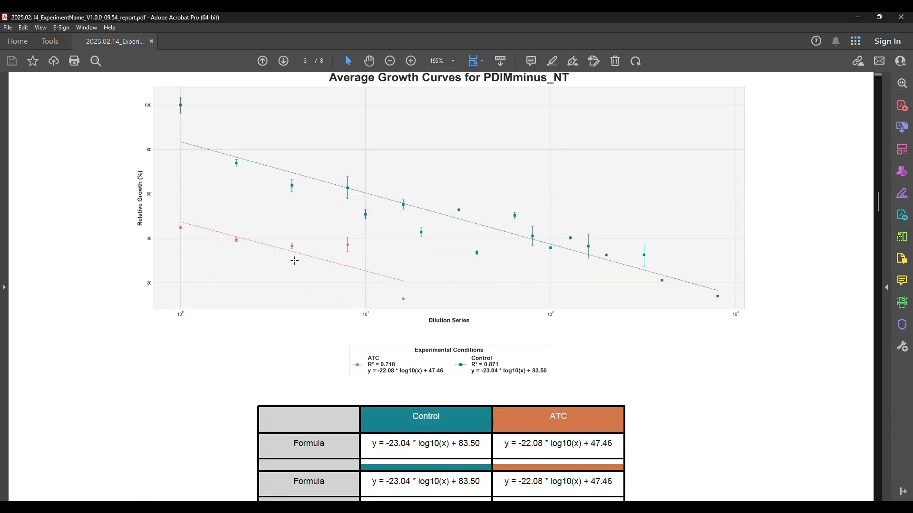
scroll(305, 275, down, 4)
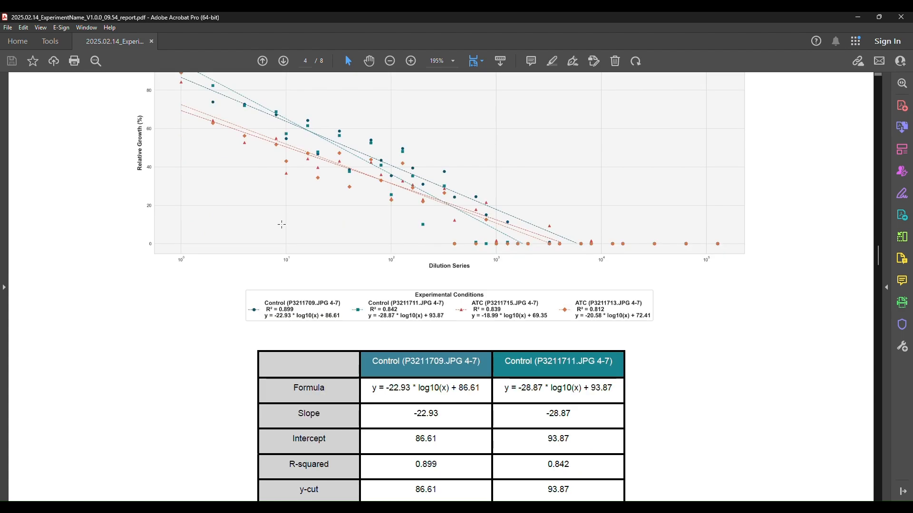
scroll(394, 200, down, 15)
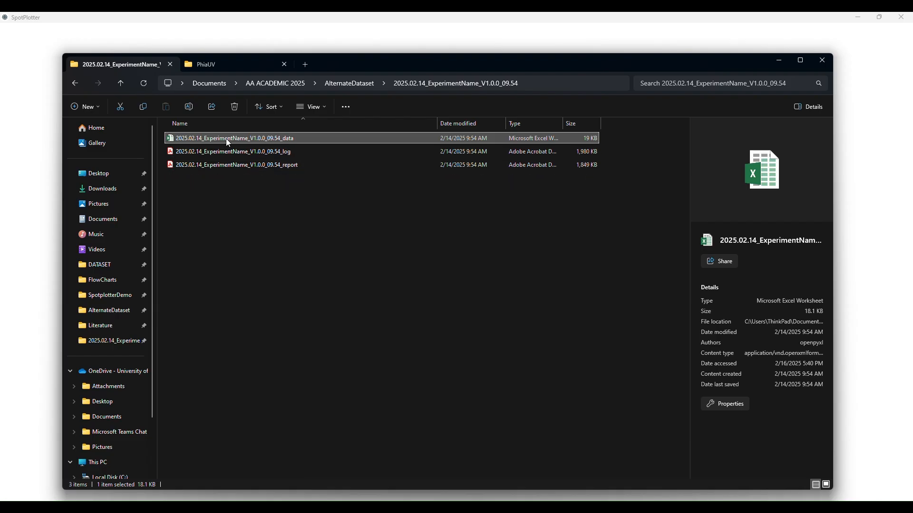
Step: Open the experiment's data workbook in Excel, maximized, and examine the filename, additive, strain, quantification, dilution, normalised_quantification and normalisation_value columns
double_click(228, 139)
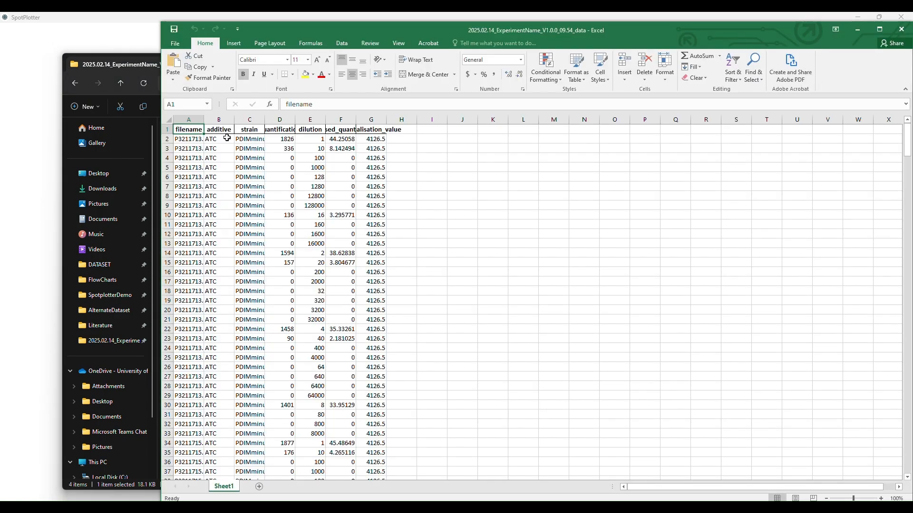
click(877, 32)
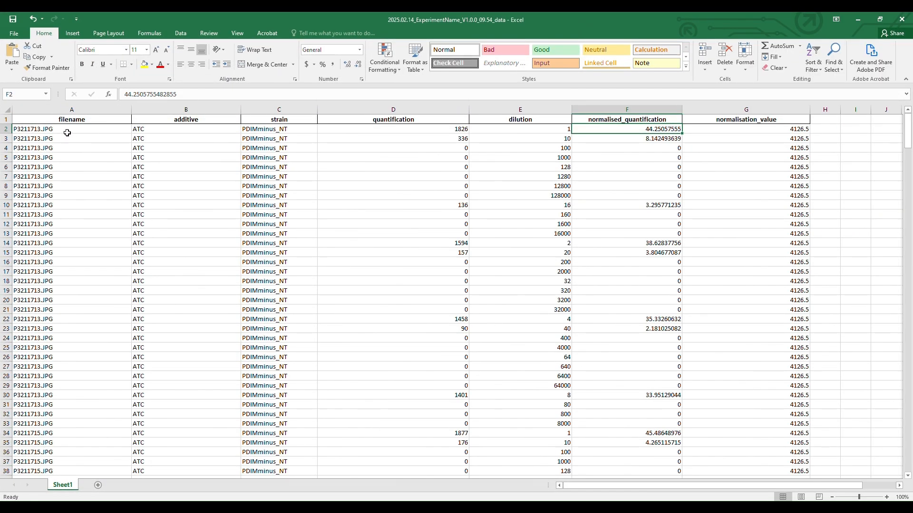
click(68, 135)
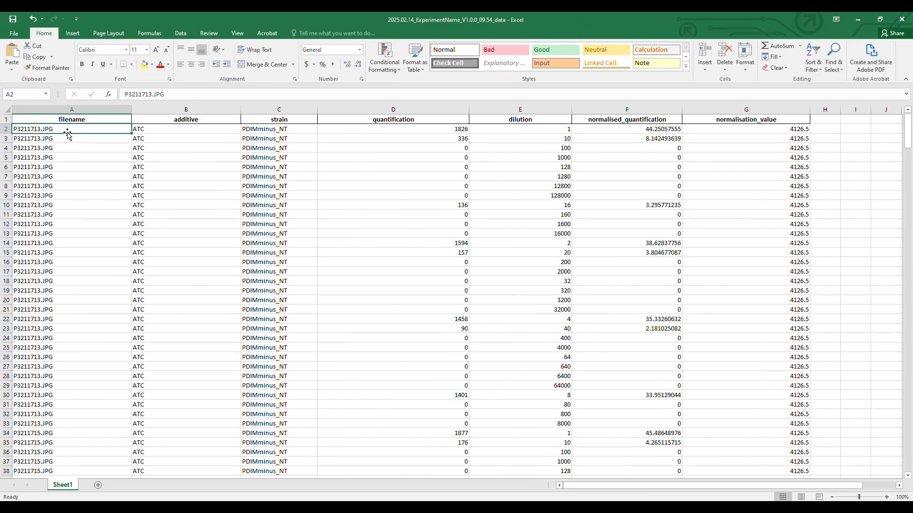
click(198, 128)
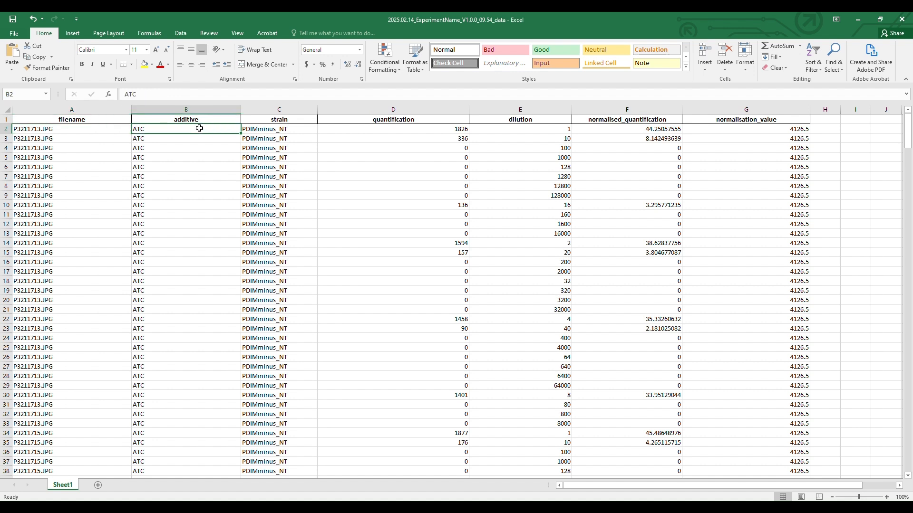
click(281, 127)
click(420, 128)
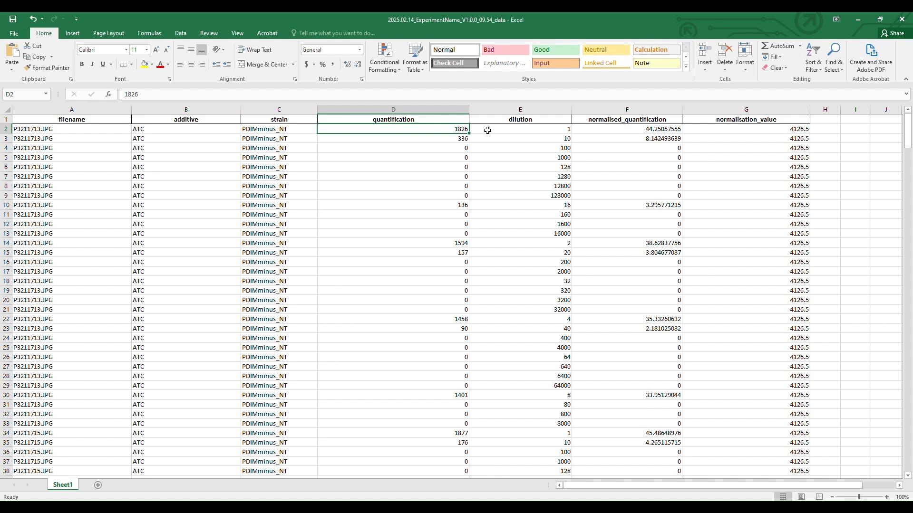
click(539, 130)
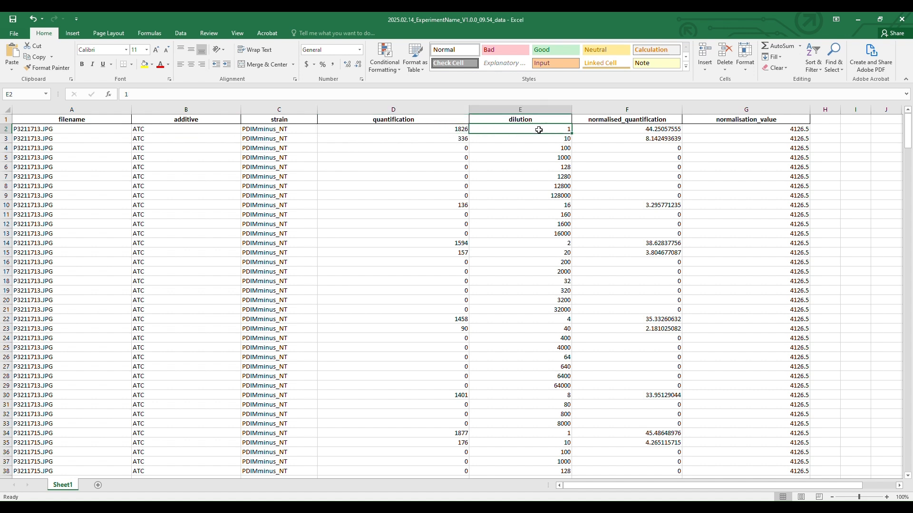
click(600, 130)
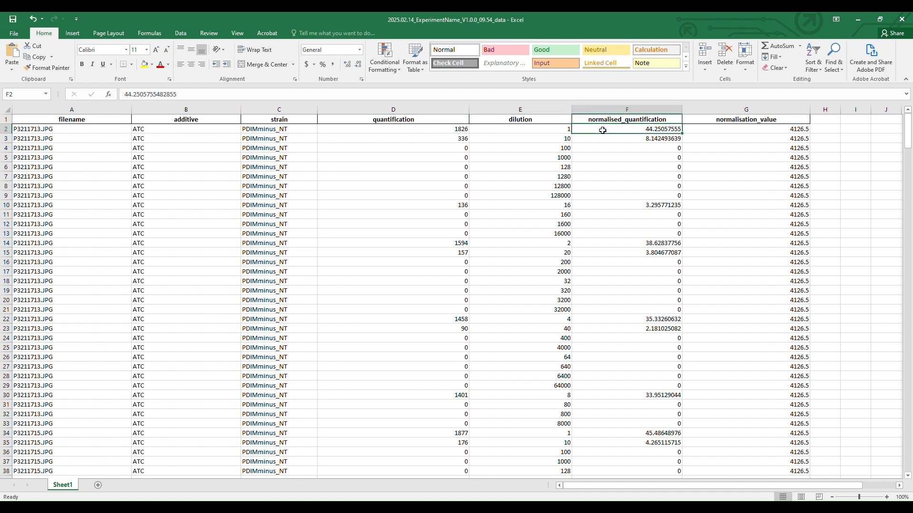
click(760, 129)
Step: Review the remaining data rows down to the end of the sheet and close the workbook without saving changes
scroll(790, 188, down, 7)
drag(907, 145, 908, 467)
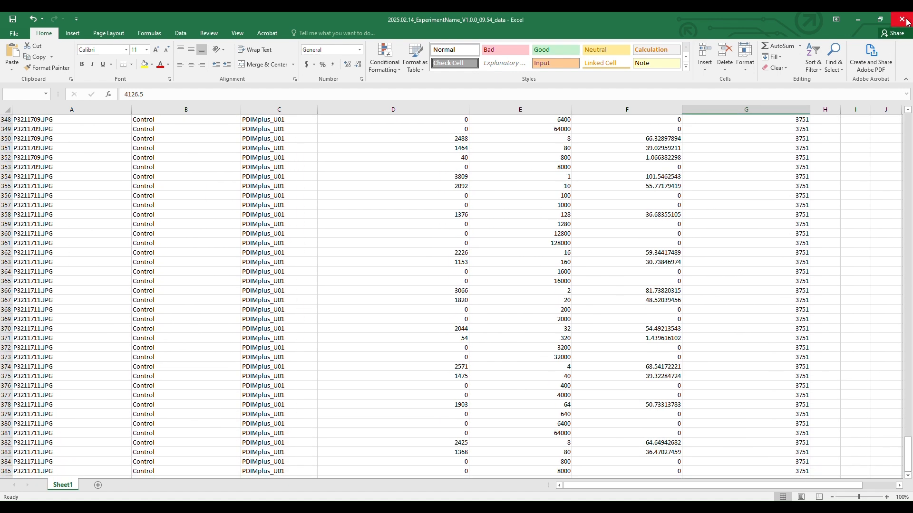
click(902, 19)
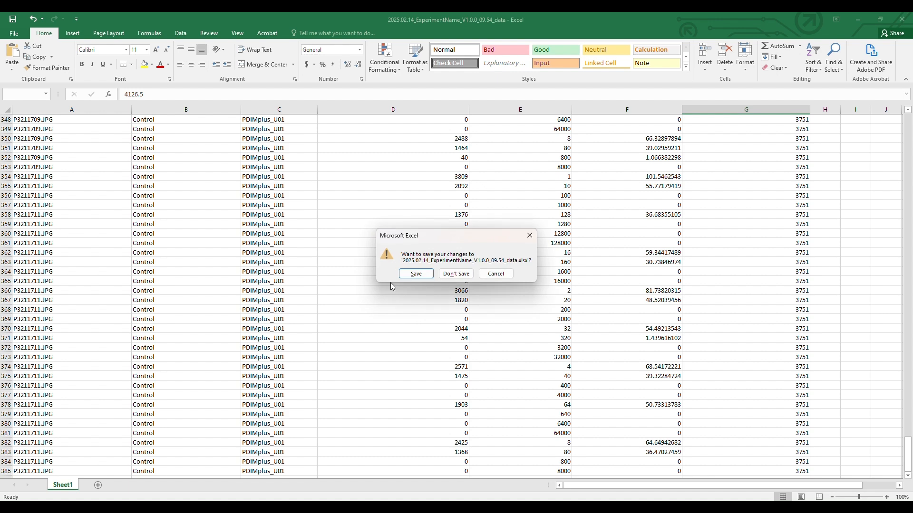
click(450, 276)
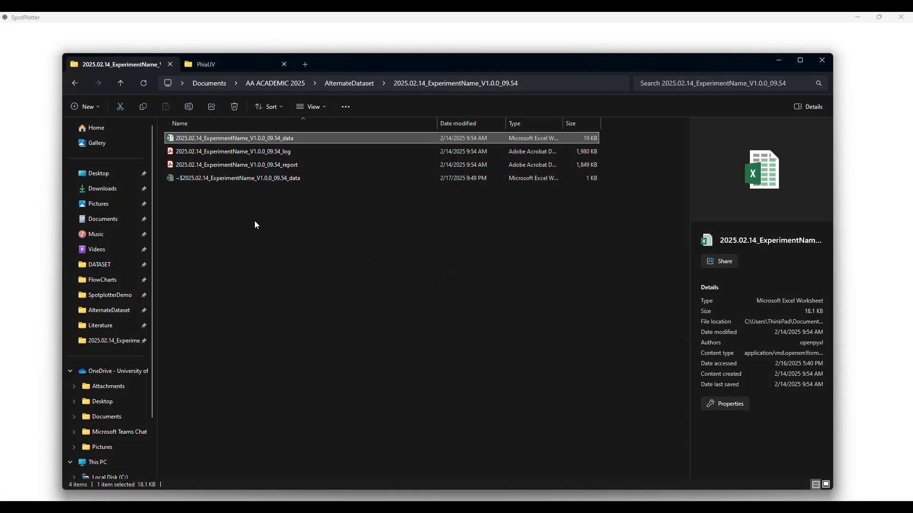